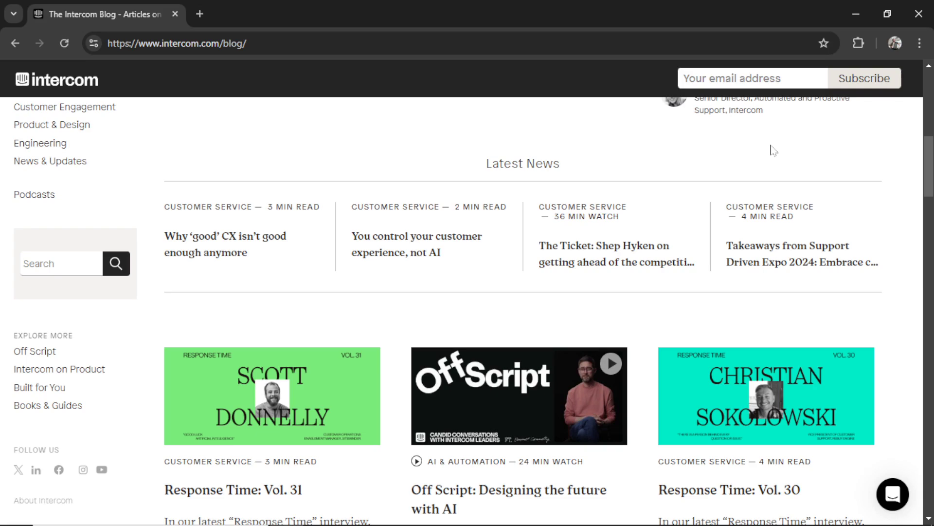
# Open the 'Response Time: Vol. 30' interview article from the Intercom Blog list.
pyautogui.scroll(-5, 841, 263)
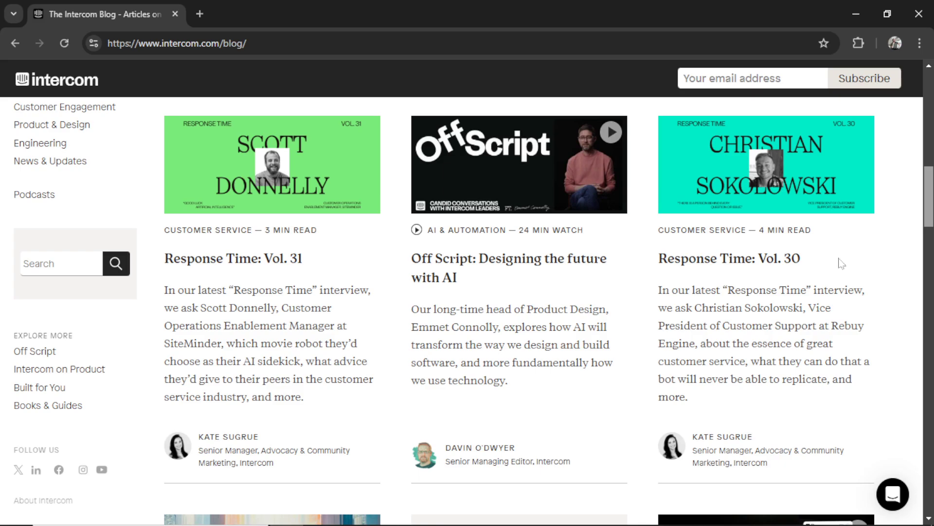
pyautogui.click(842, 263)
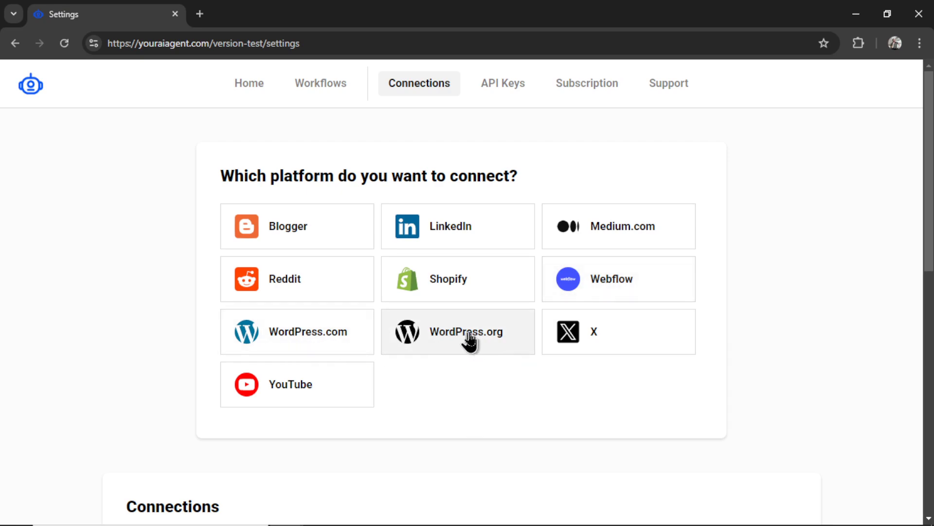
# Start a new Medium.com connection and enter a connection name for the Medium profile.
pyautogui.click(665, 236)
pyautogui.click(533, 295)
pyautogui.write('Wes Frank Medium')
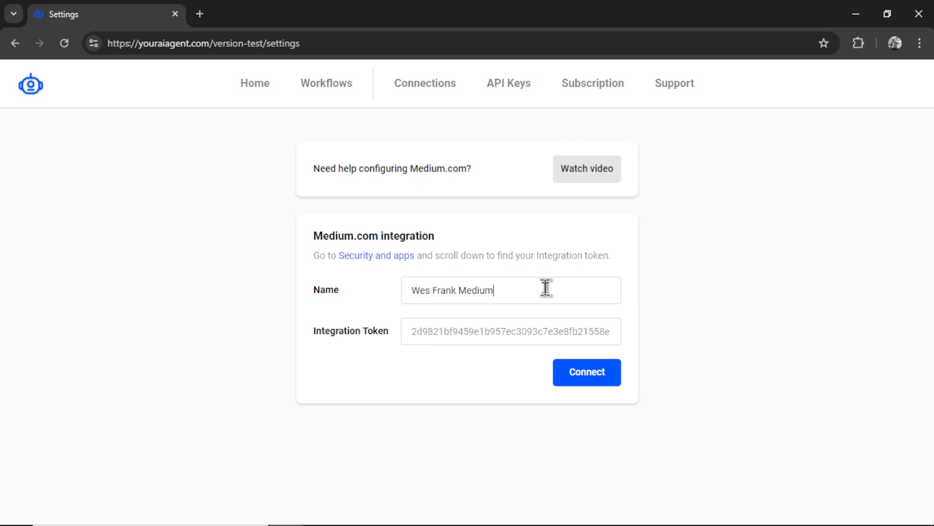
# Generate a Medium integration token with the description 'YourAIAgent'.
pyautogui.click(386, 260)
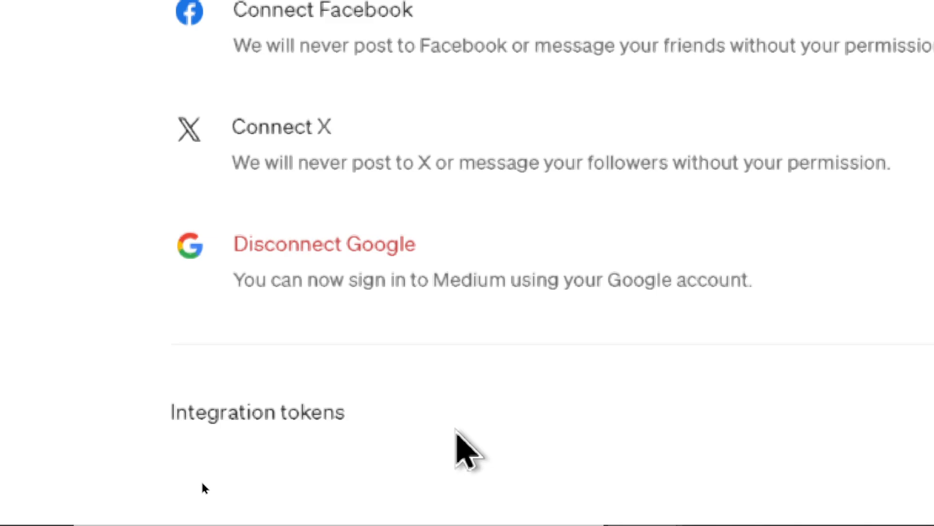
pyautogui.click(456, 431)
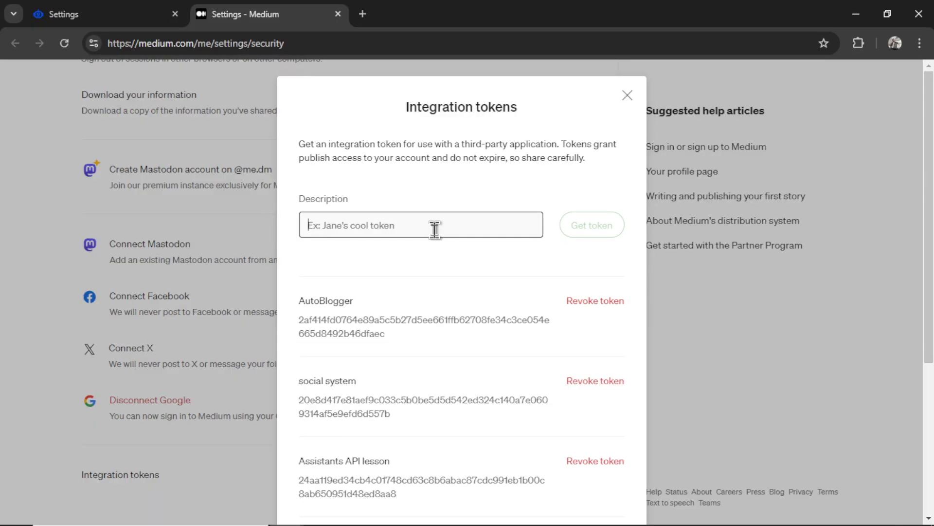
pyautogui.click(435, 229)
pyautogui.write('YourAIAgent')
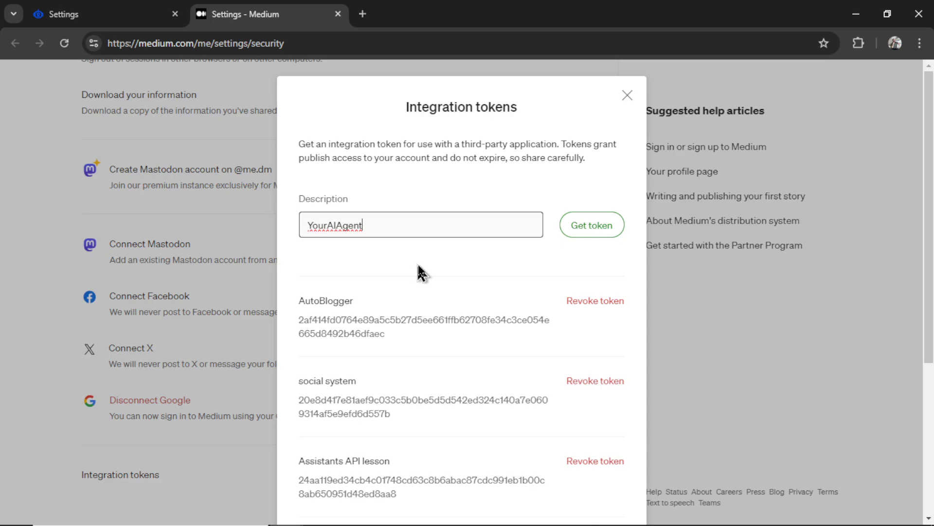
pyautogui.click(600, 230)
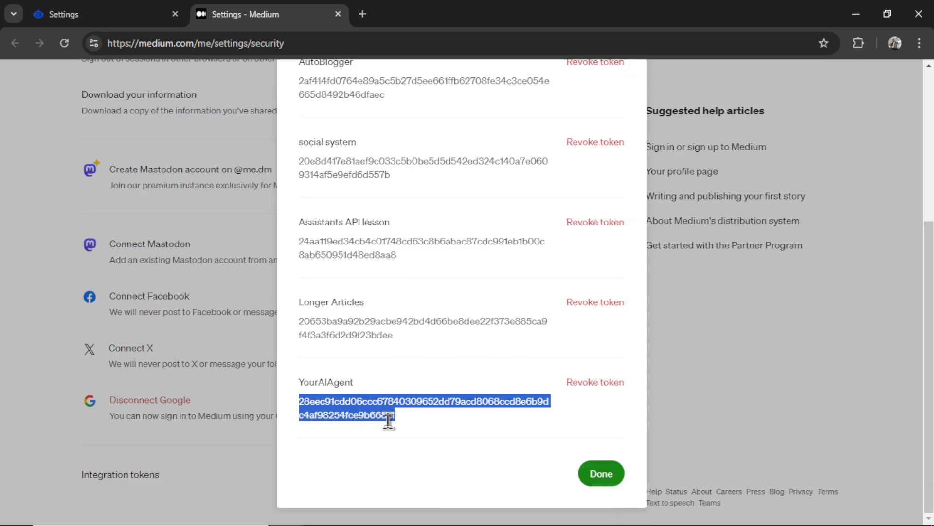
# Paste the Medium token into Integration Token, connect the profile, and confirm the alert.
pyautogui.hotkey('ctrl', 'c')
pyautogui.hotkey('ctrl', 'shift', 'Tab')
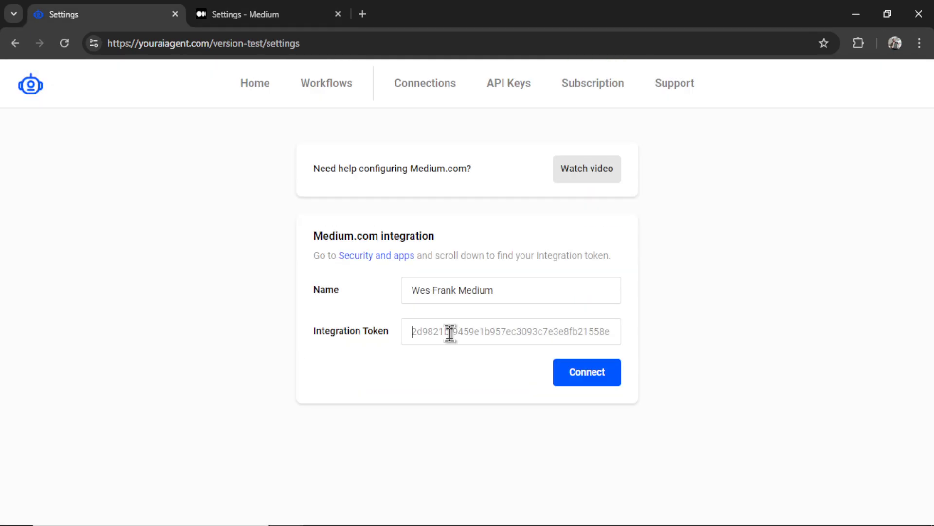
pyautogui.click(448, 334)
pyautogui.hotkey('ctrl', 'v')
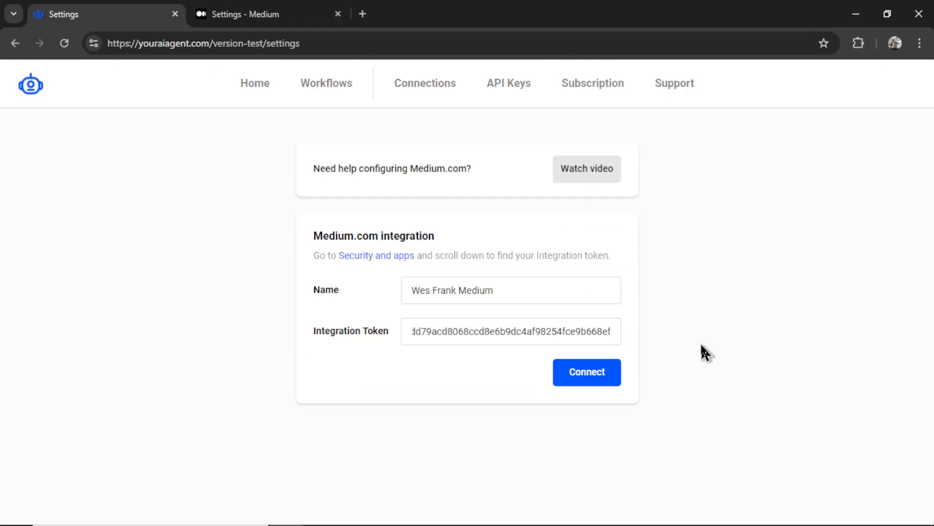
pyautogui.click(587, 385)
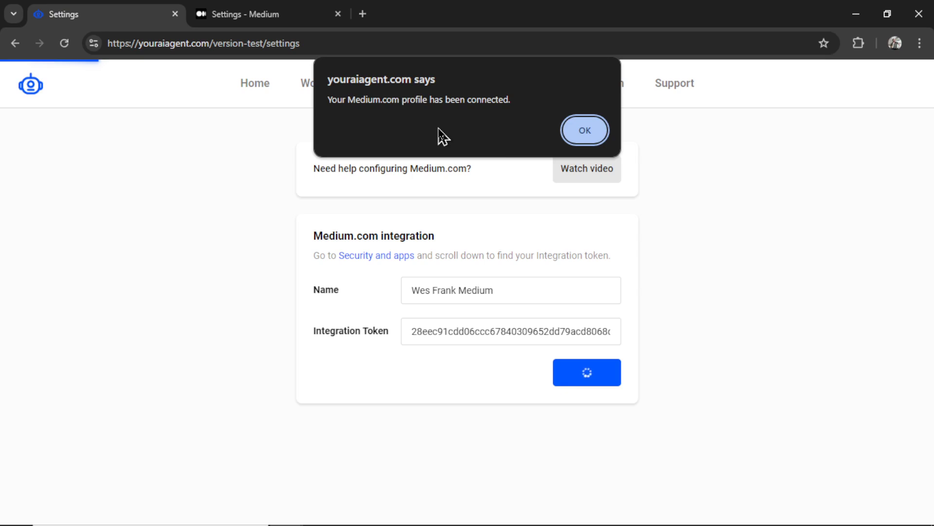
pyautogui.click(586, 141)
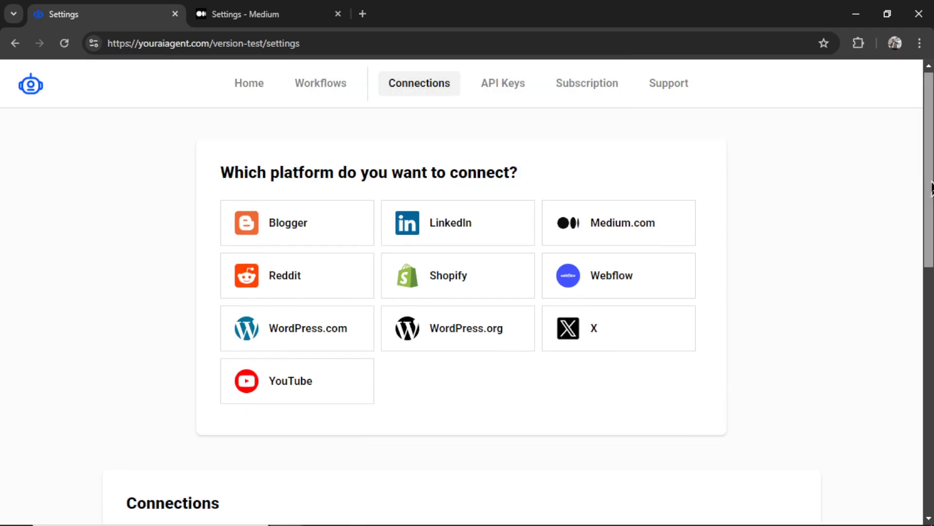
pyautogui.scroll(-5, 930, 287)
pyautogui.scroll(-1, 903, 291)
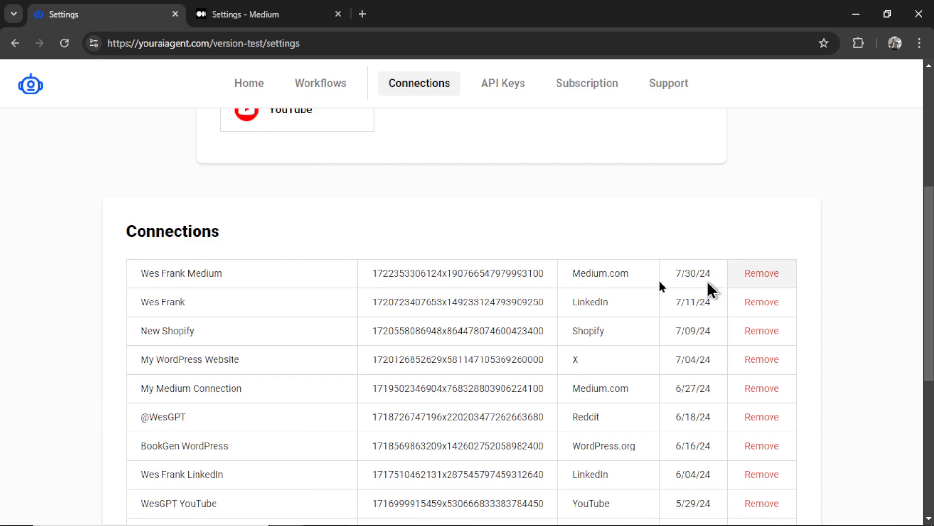
# Create and copy a new OpenAI secret key via the API Keys settings link.
pyautogui.scroll(5, 806, 174)
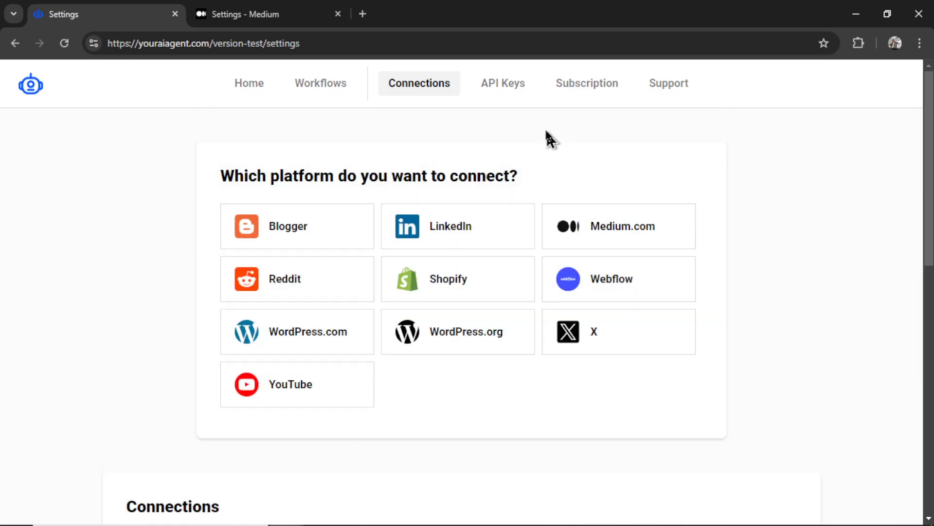
pyautogui.click(511, 89)
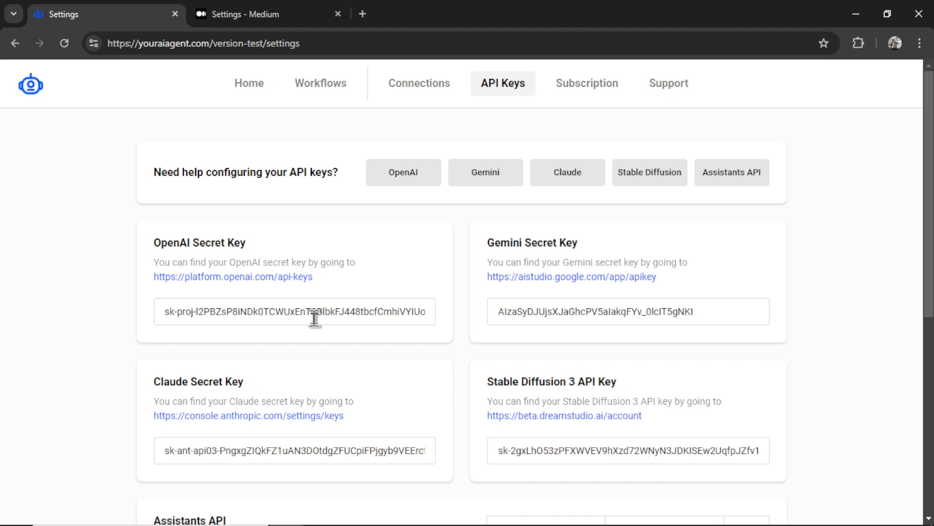
pyautogui.click(287, 278)
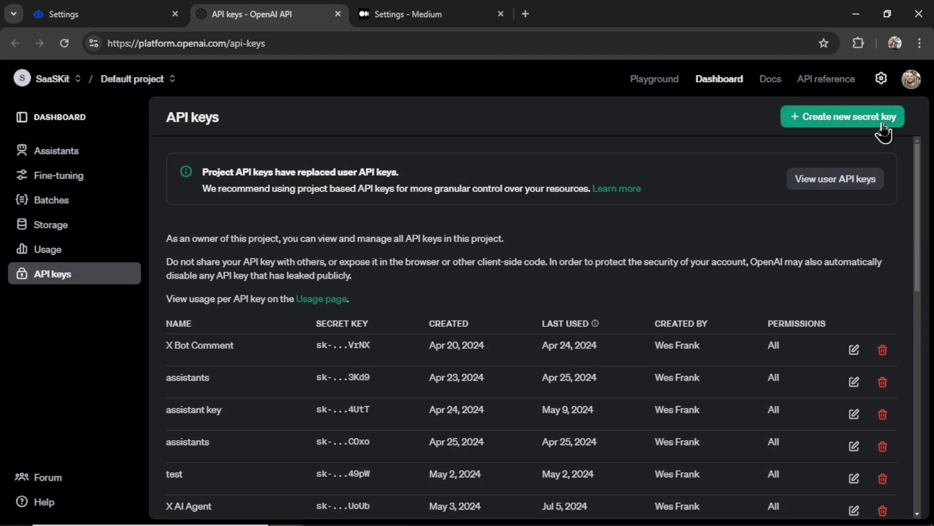
pyautogui.click(883, 124)
pyautogui.click(607, 433)
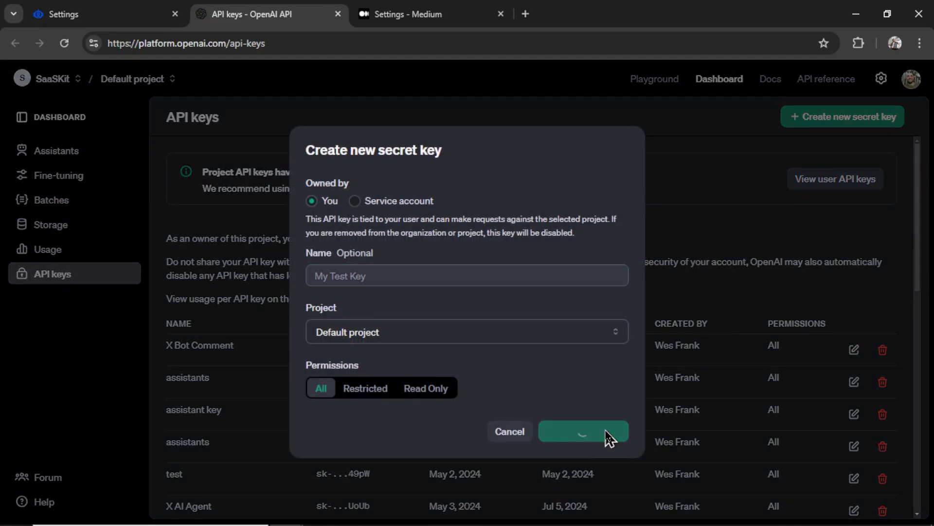
pyautogui.click(599, 293)
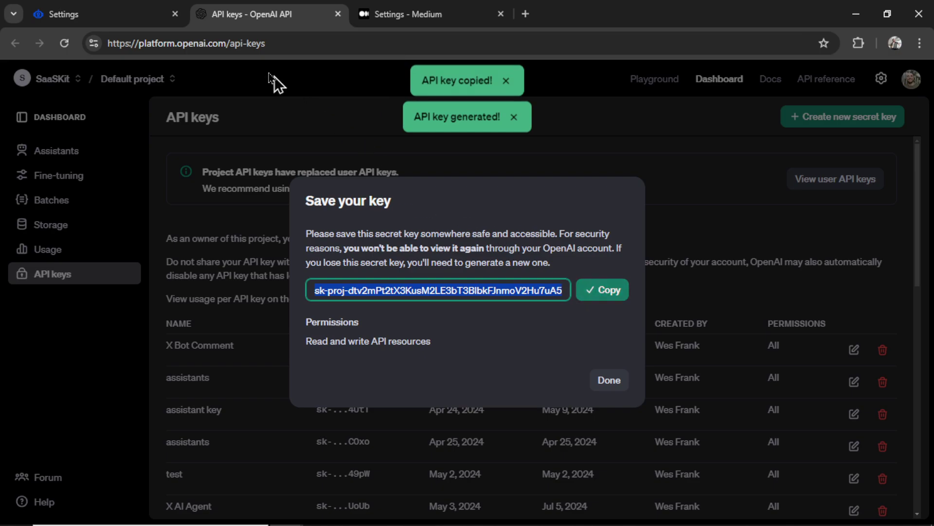
# Replace YourAIAgent's OpenAI Secret Key with the newly copied key.
pyautogui.click(105, 14)
pyautogui.tripleClick(366, 311)
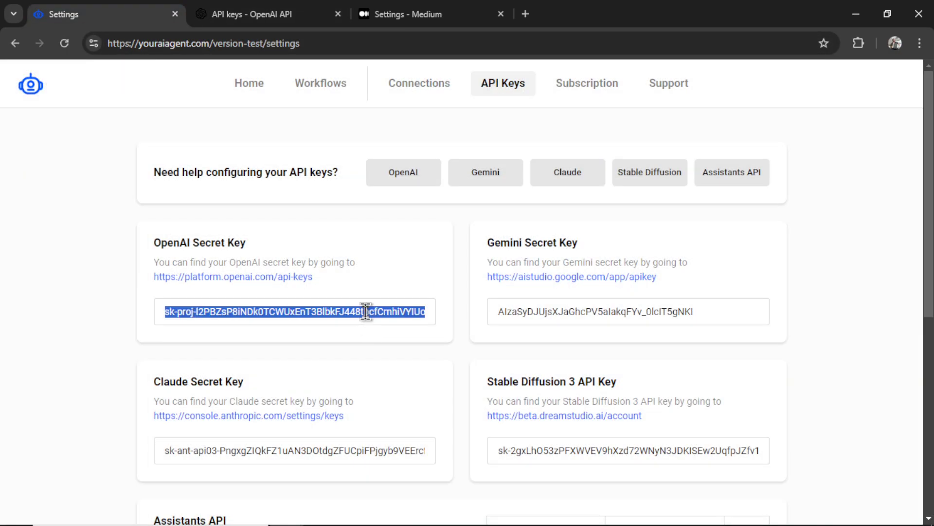
pyautogui.hotkey('ctrl', 'v')
pyautogui.hotkey('ctrl', 'Tab')
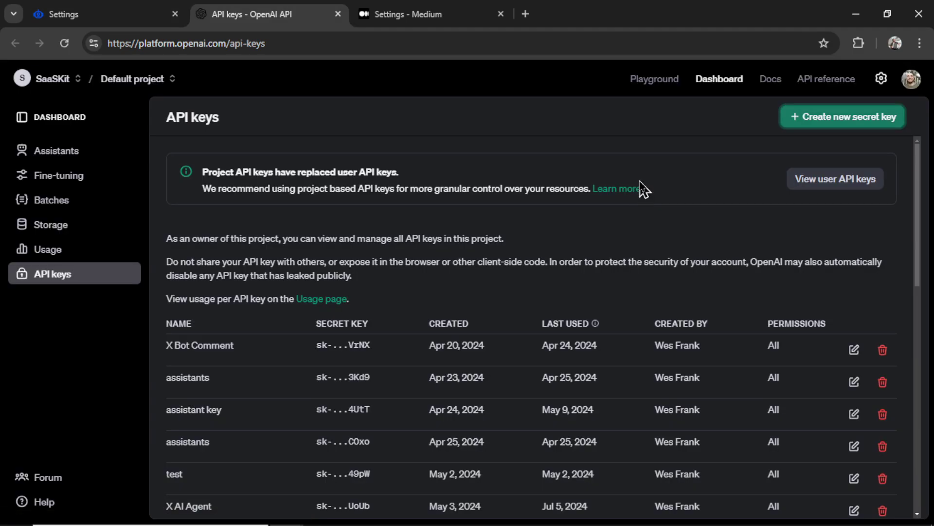
# Review the OpenAI organization's billing overview, then open the DreamStudio account page.
pyautogui.click(881, 78)
pyautogui.click(51, 249)
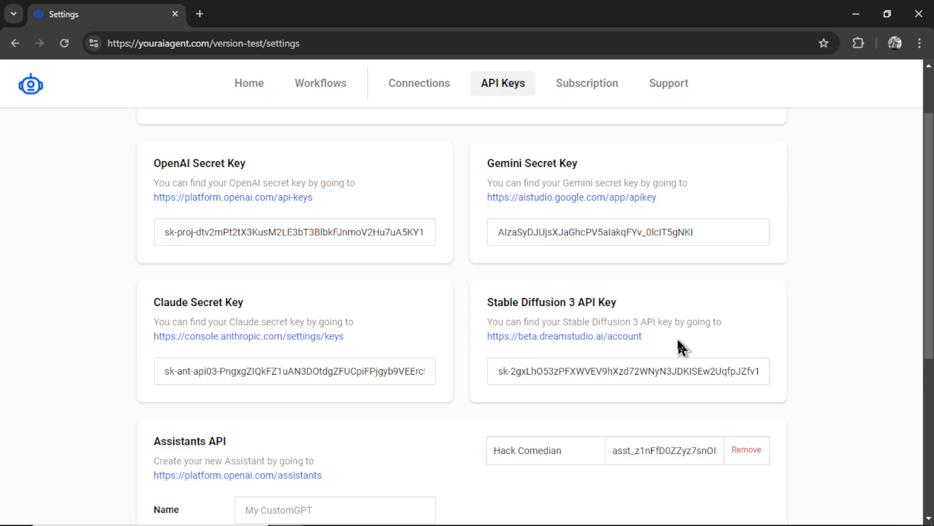
pyautogui.click(616, 337)
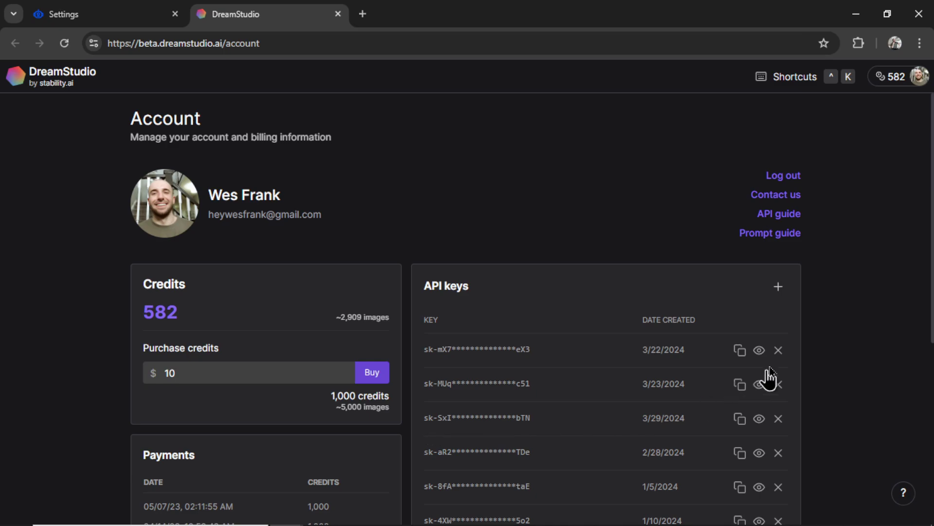
# Create a new DreamStudio API key, accepting the terms, and copy it.
pyautogui.click(779, 287)
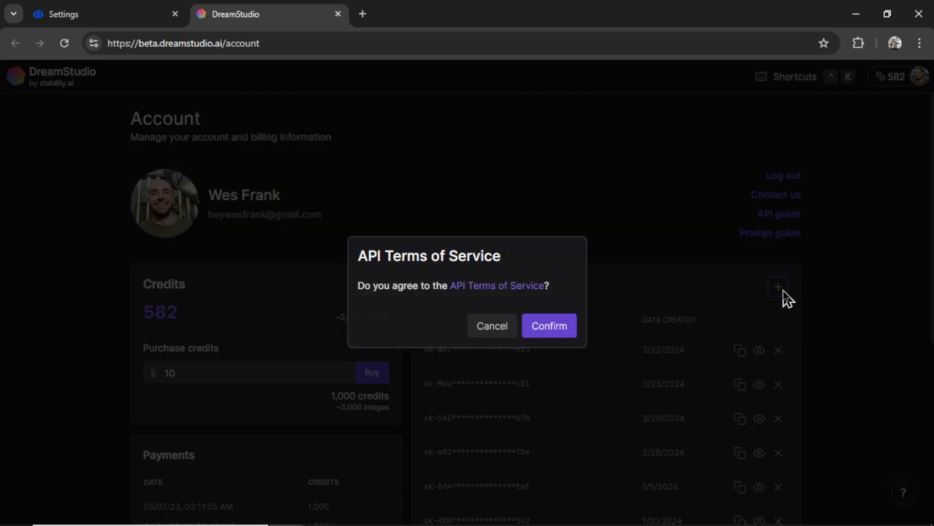
pyautogui.click(566, 327)
pyautogui.scroll(-5, 616, 298)
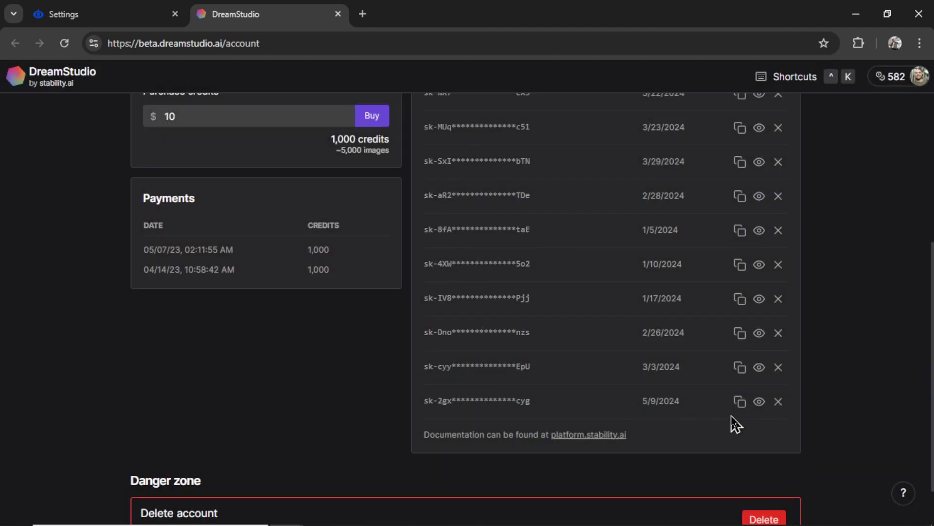
pyautogui.click(740, 402)
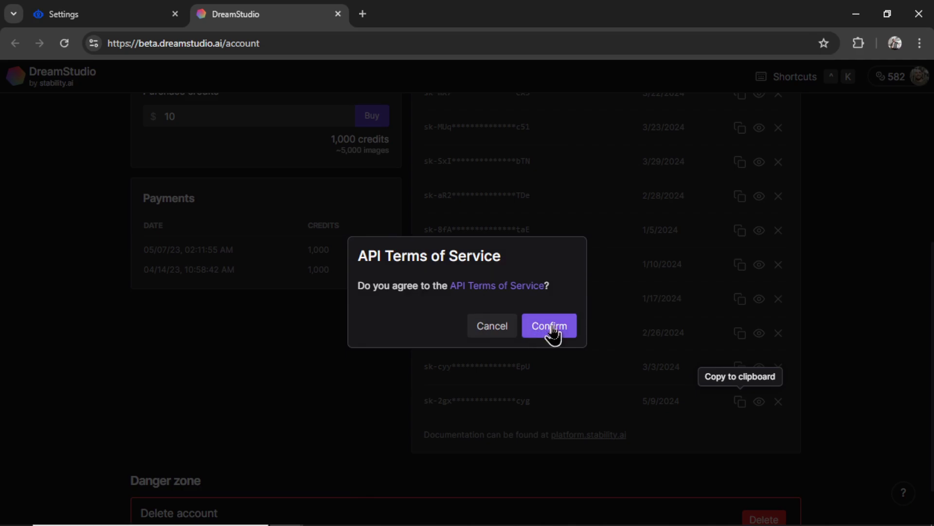
pyautogui.click(557, 333)
# Paste the DreamStudio key into YourAIAgent's Stable Diffusion 3 API Key field.
pyautogui.hotkey('ctrl', 'shift', 'Tab')
pyautogui.tripleClick(564, 369)
pyautogui.hotkey('ctrl', 'v')
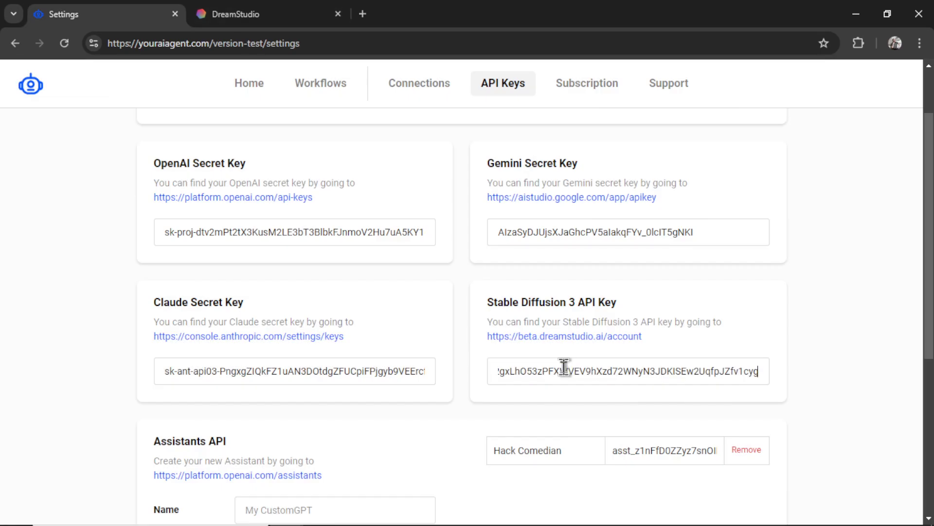
# Check the subscription by opening the Stripe billing portal from Subscription settings.
pyautogui.scroll(2, 398, 128)
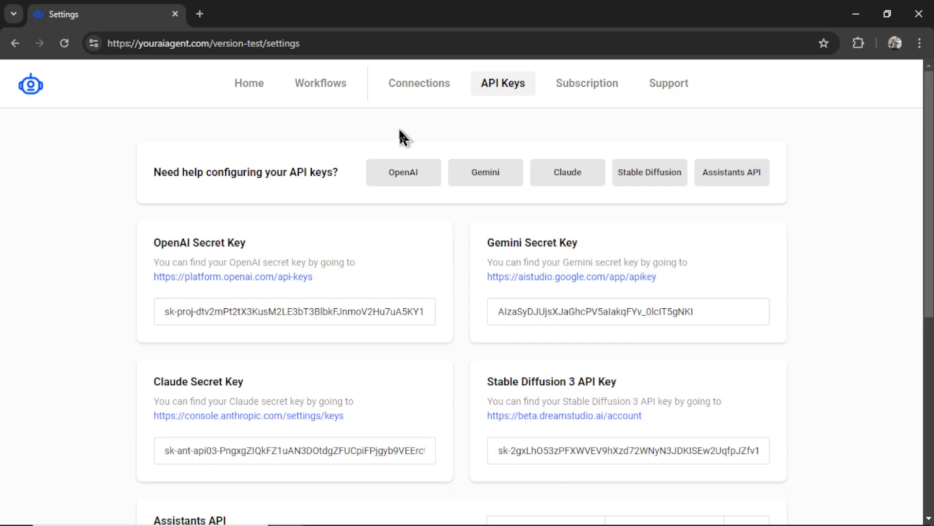
pyautogui.click(597, 89)
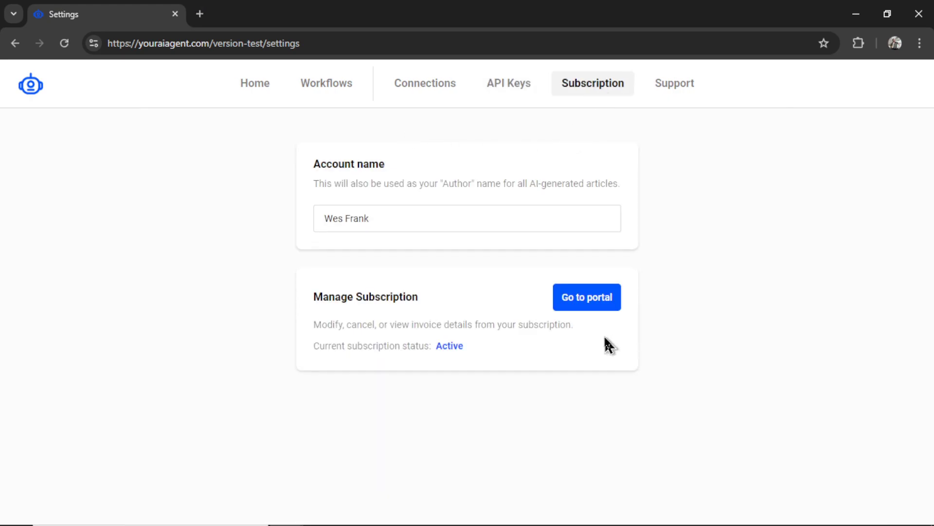
pyautogui.click(605, 310)
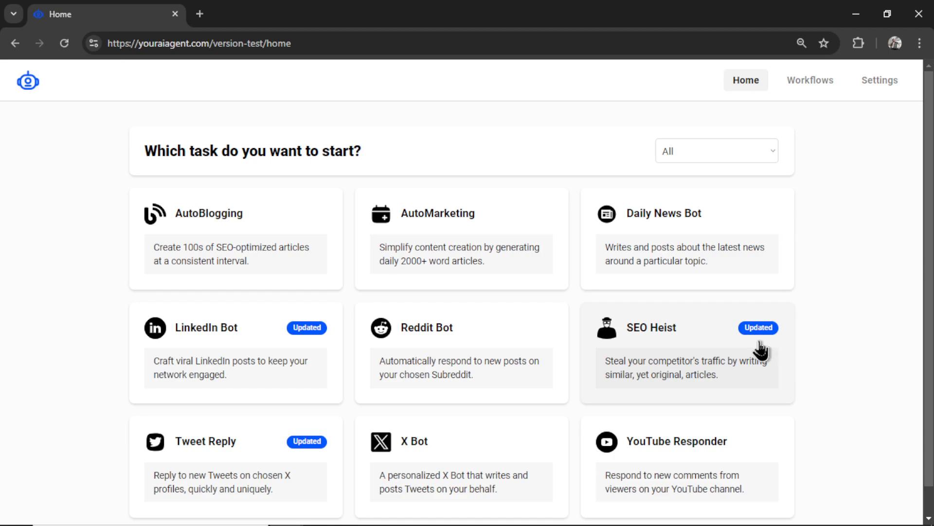
# Open the SEO Heist card from YourAIAgent's Home task list.
pyautogui.click(691, 354)
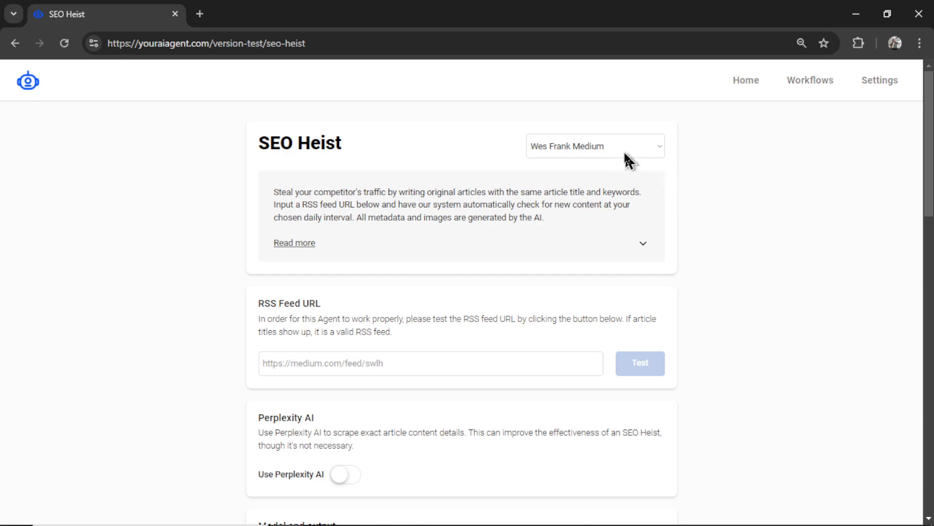
pyautogui.hotkey('ctrl', '0')
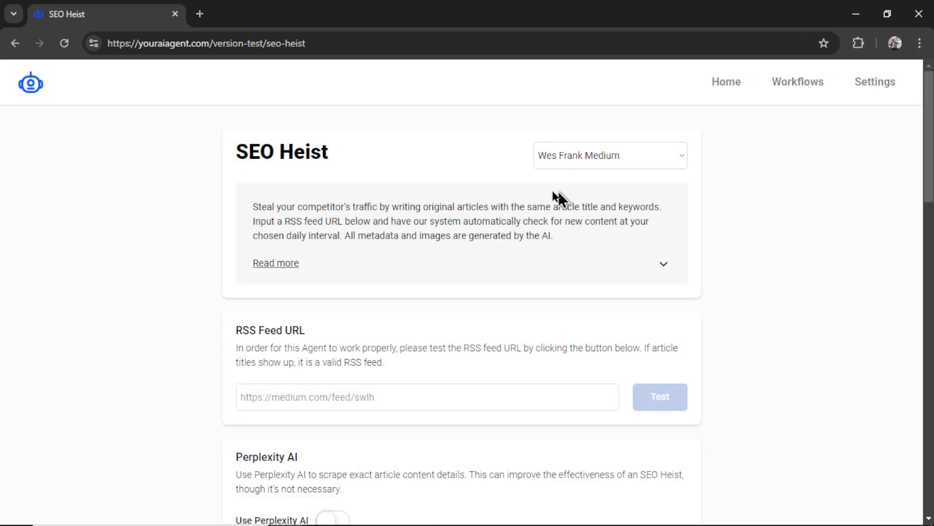
pyautogui.click(669, 156)
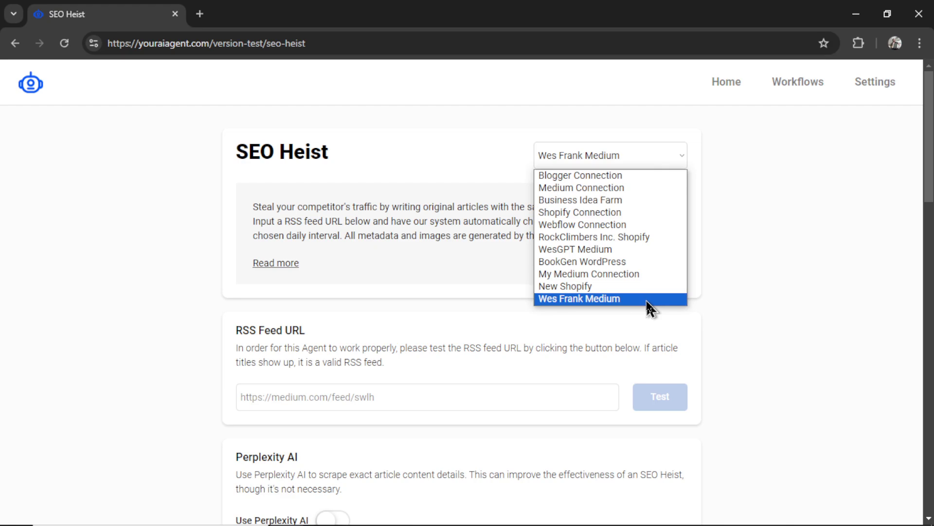
pyautogui.click(650, 305)
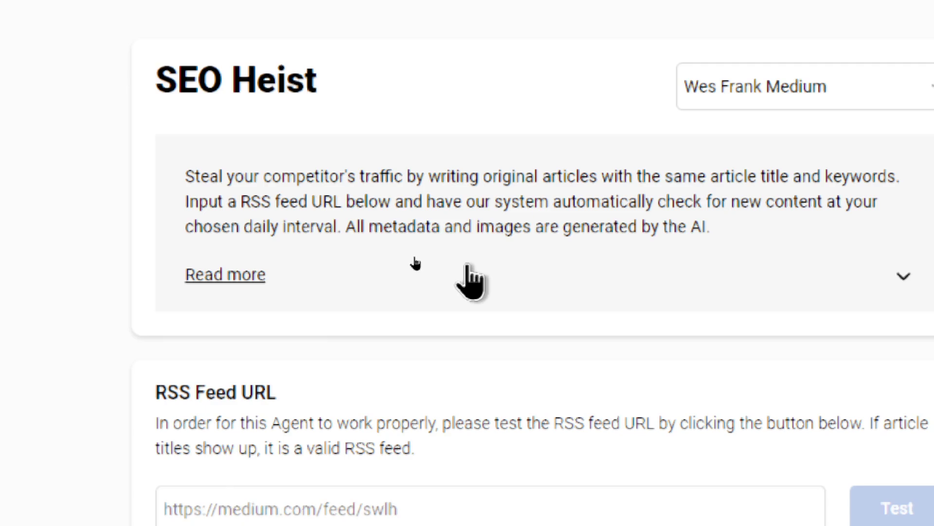
pyautogui.click(904, 276)
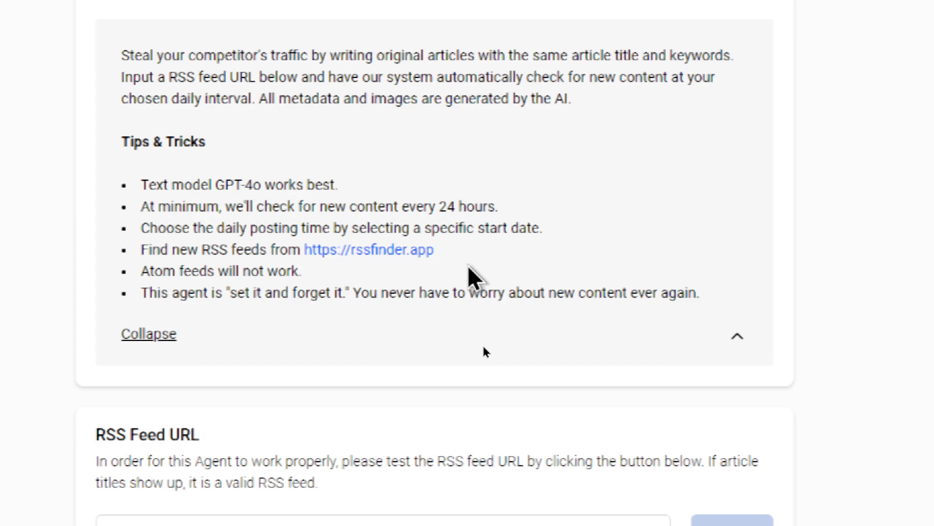
pyautogui.click(738, 336)
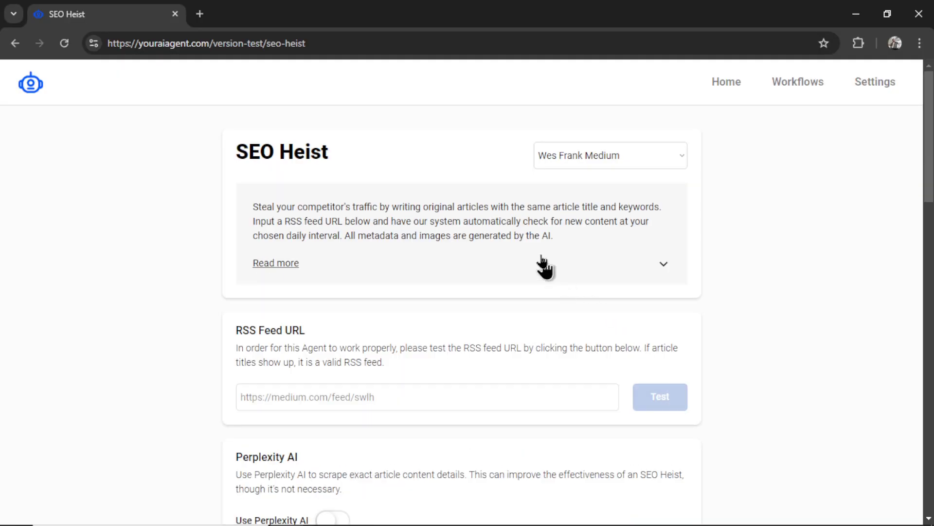
pyautogui.scroll(-2, 374, 186)
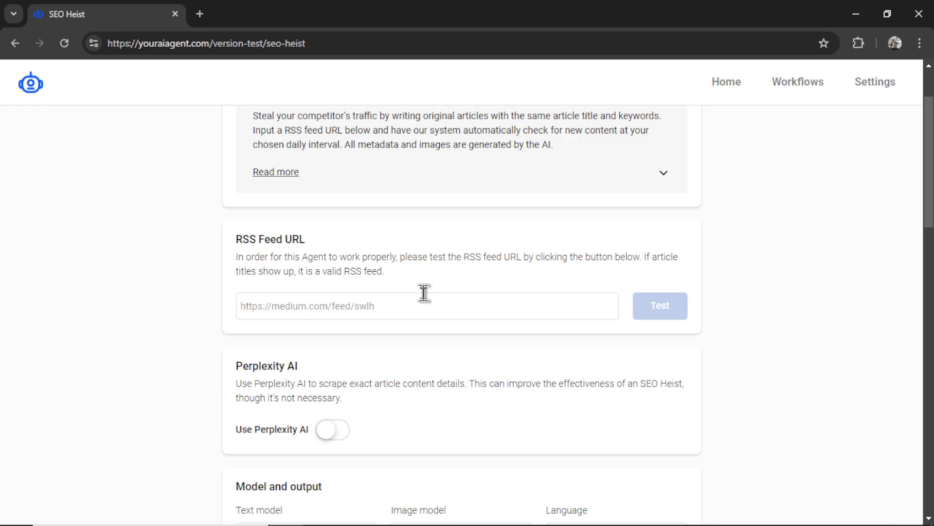
# Search RSS Finder for 'medium' feeds via the Tips & Tricks link.
pyautogui.click(647, 175)
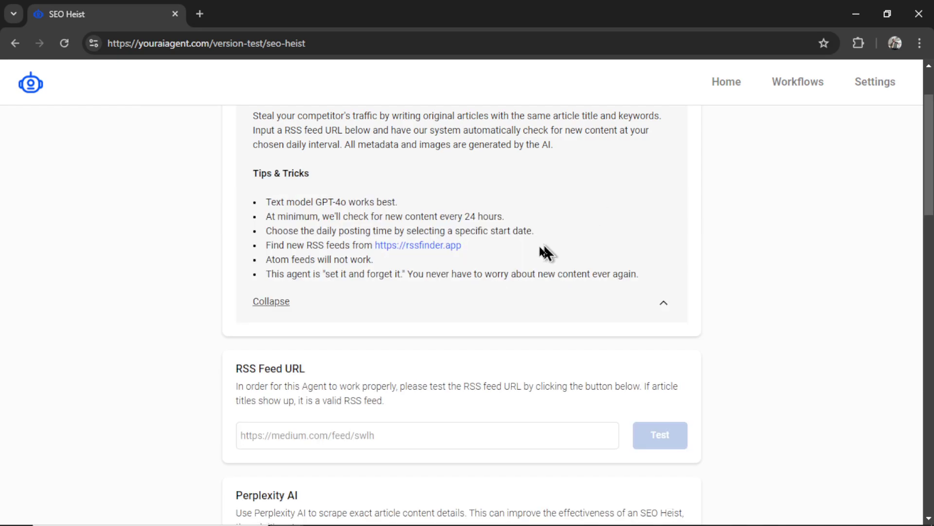
pyautogui.click(427, 245)
pyautogui.click(309, 236)
pyautogui.write('medium')
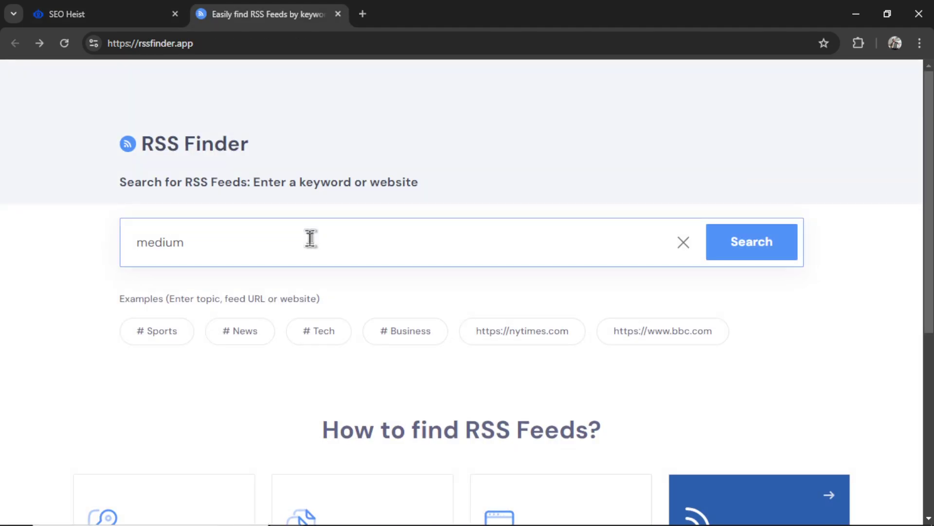
pyautogui.press('Return')
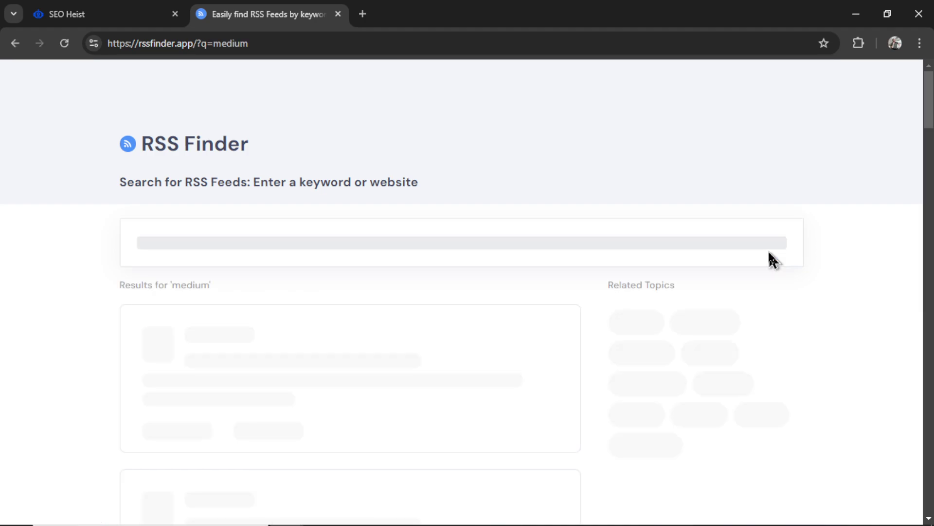
pyautogui.scroll(-7, 455, 250)
pyautogui.scroll(-5, 452, 250)
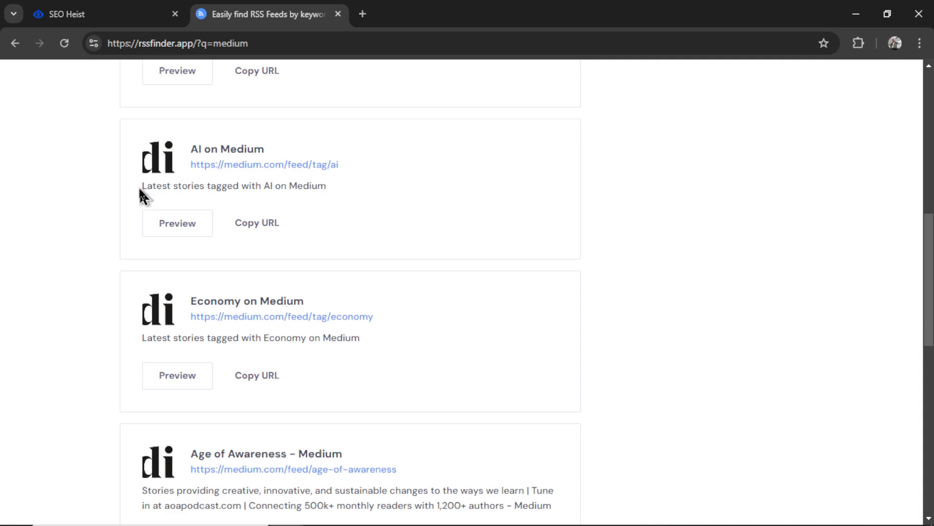
pyautogui.moveTo(141, 190); pyautogui.dragTo(295, 199)
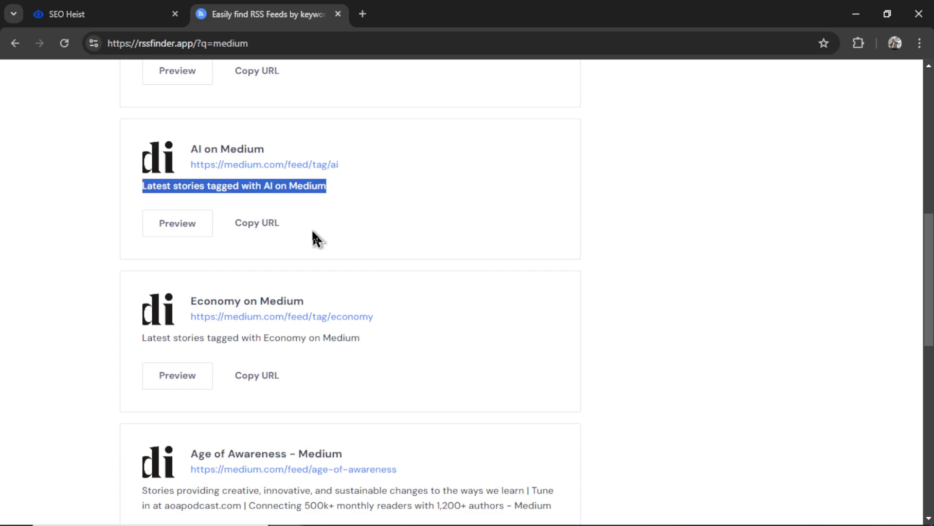
pyautogui.click(262, 225)
pyautogui.hotkey('ctrl', 'pageup')
pyautogui.click(491, 216)
pyautogui.hotkey('ctrl', 'v')
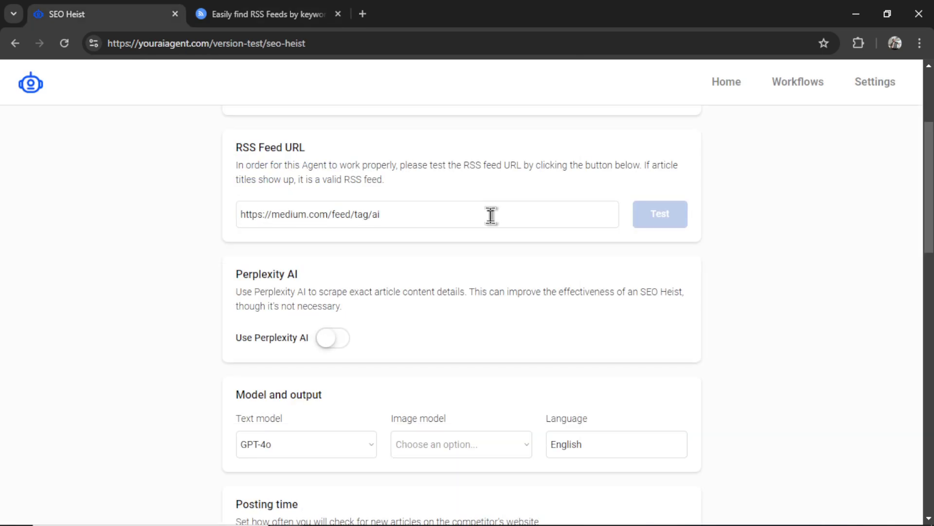
pyautogui.click(662, 224)
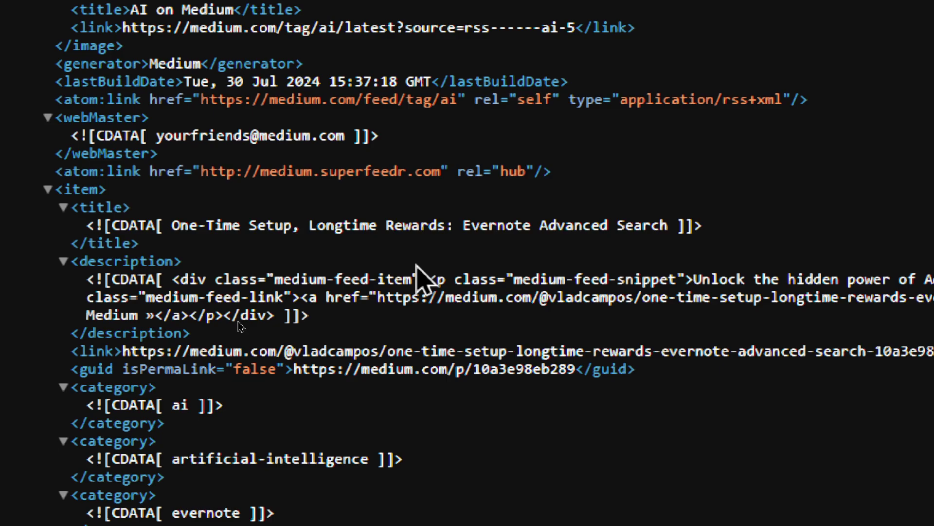
# Load the feed's latest article, 'One-Time Setup, Longtime Rewards: Evernote Advanced Search', in a new tab.
pyautogui.moveTo(171, 225); pyautogui.dragTo(667, 224)
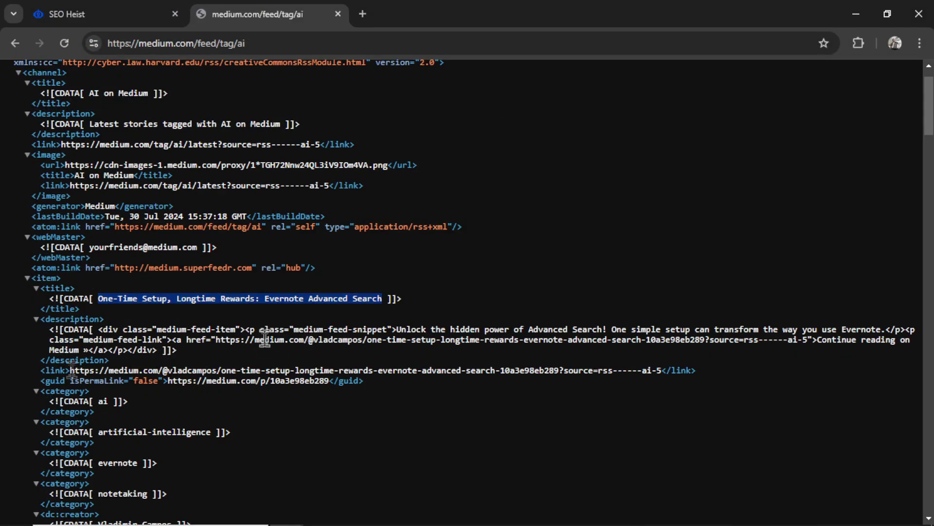
pyautogui.moveTo(70, 371); pyautogui.dragTo(617, 373)
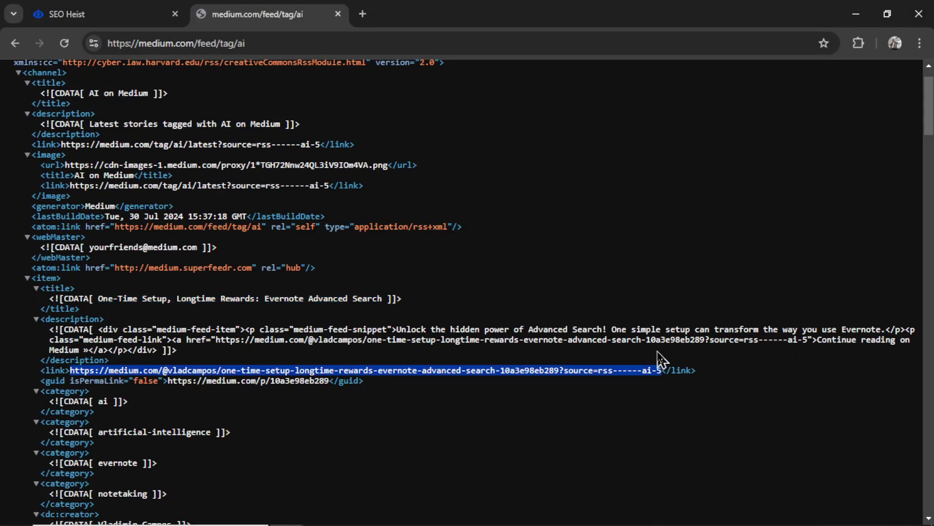
pyautogui.click(363, 13)
pyautogui.hotkey('ctrl', 'v')
pyautogui.press('Return')
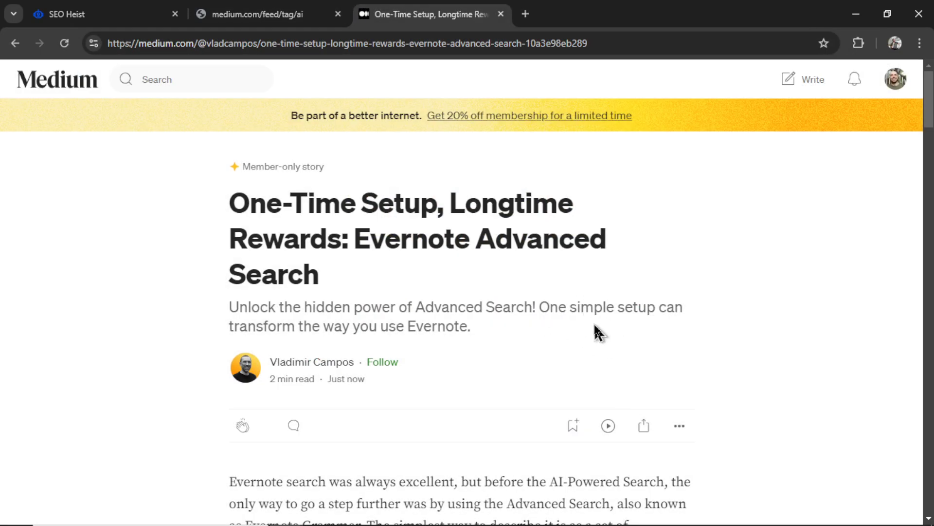
pyautogui.hotkey('ctrl', 'shift', 'Tab')
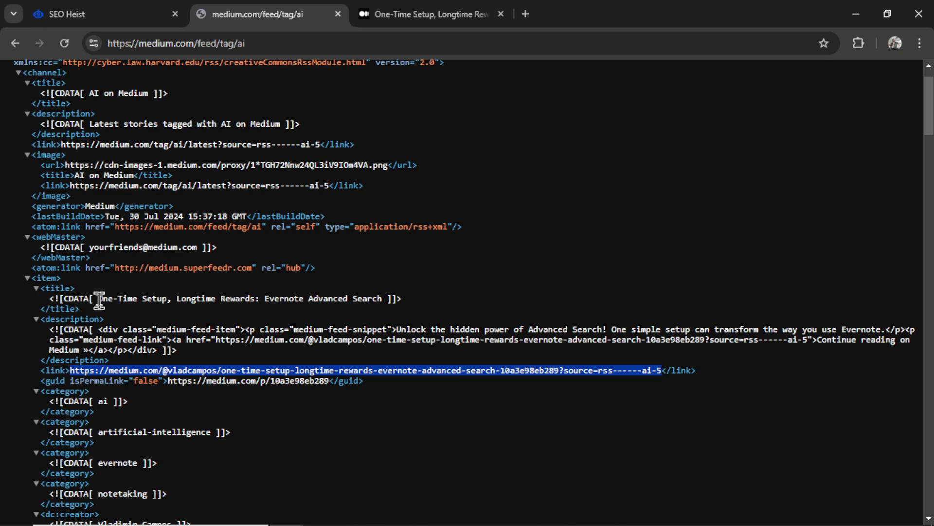
# Select the latest article's title in the feed, then close the Medium feed and article tabs.
pyautogui.moveTo(98, 298); pyautogui.dragTo(385, 299)
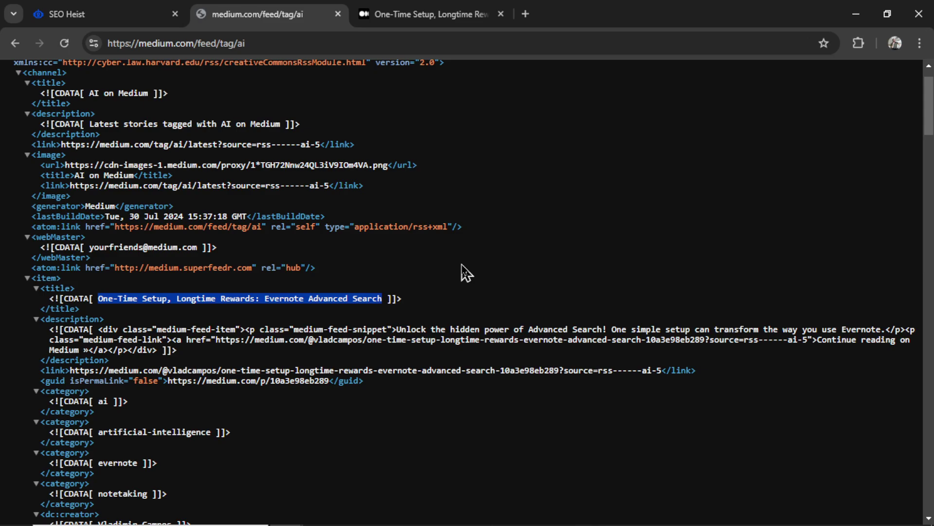
pyautogui.hotkey('ctrl', 'w')
pyautogui.hotkey('ctrl', 'w')
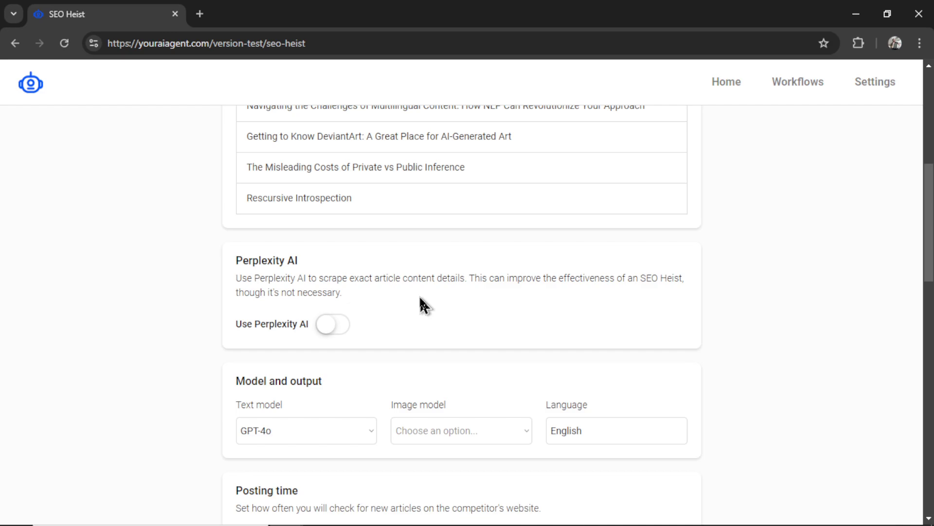
# Turn on the Use Perplexity AI toggle in the SEO Heist settings.
pyautogui.moveTo(470, 278); pyautogui.dragTo(656, 292)
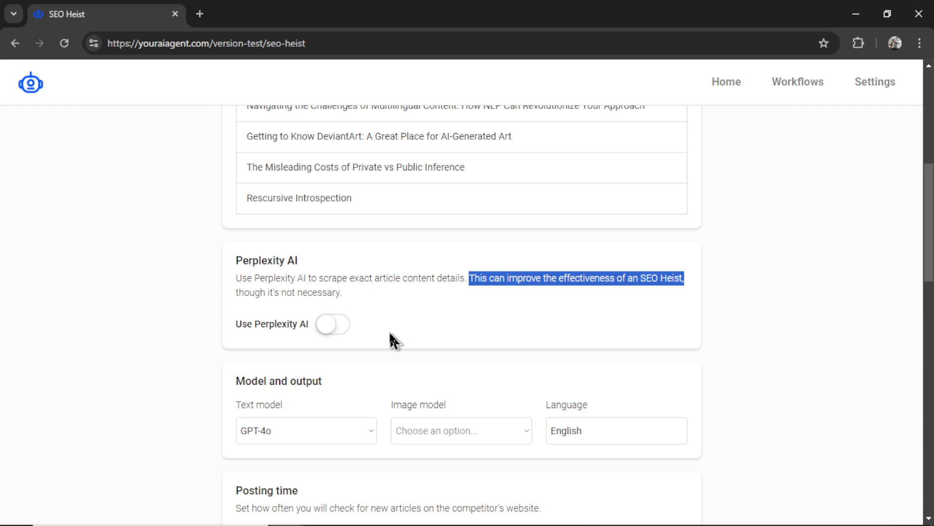
pyautogui.click(392, 334)
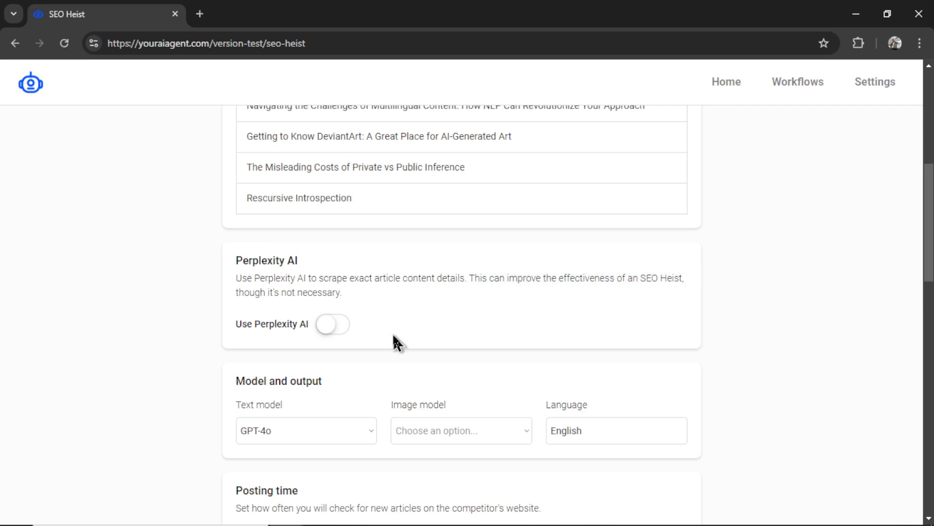
pyautogui.click(330, 327)
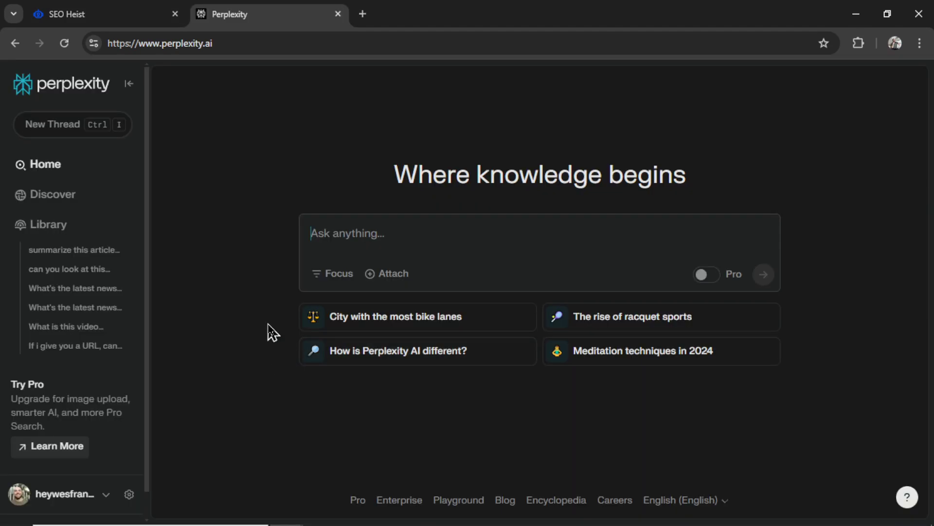
# Copy the key from Perplexity's API settings into the SEO Heist's Perplexity API key field.
pyautogui.click(129, 494)
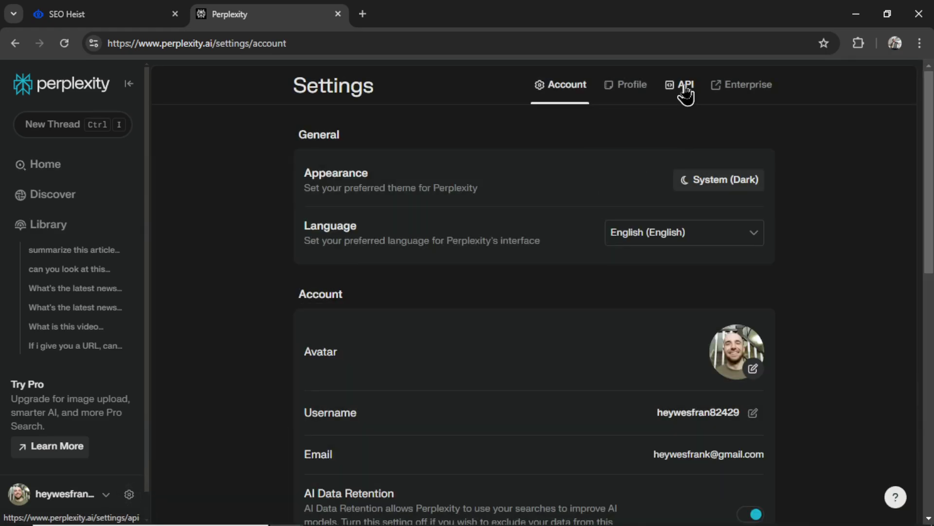
pyautogui.click(684, 84)
pyautogui.scroll(-5, 640, 446)
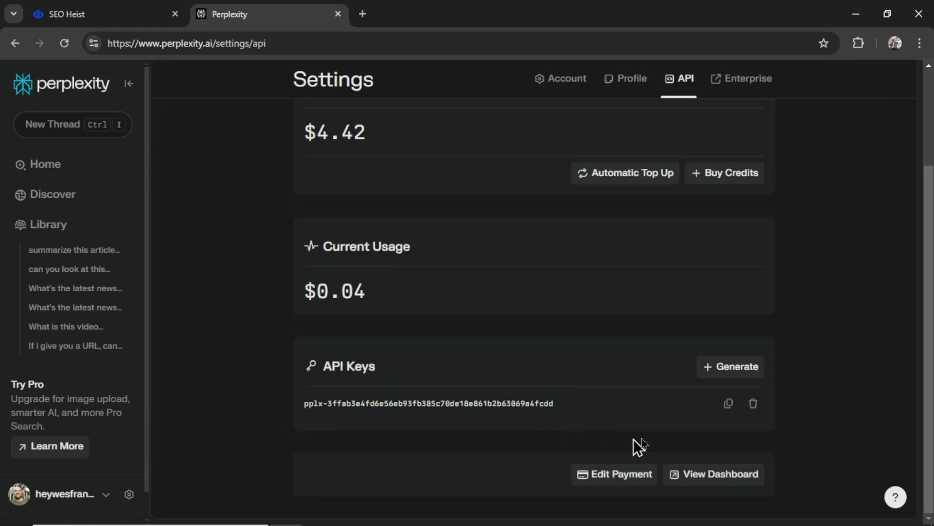
pyautogui.click(728, 404)
pyautogui.hotkey('ctrl', 'Tab')
pyautogui.click(365, 380)
pyautogui.hotkey('ctrl', 'v')
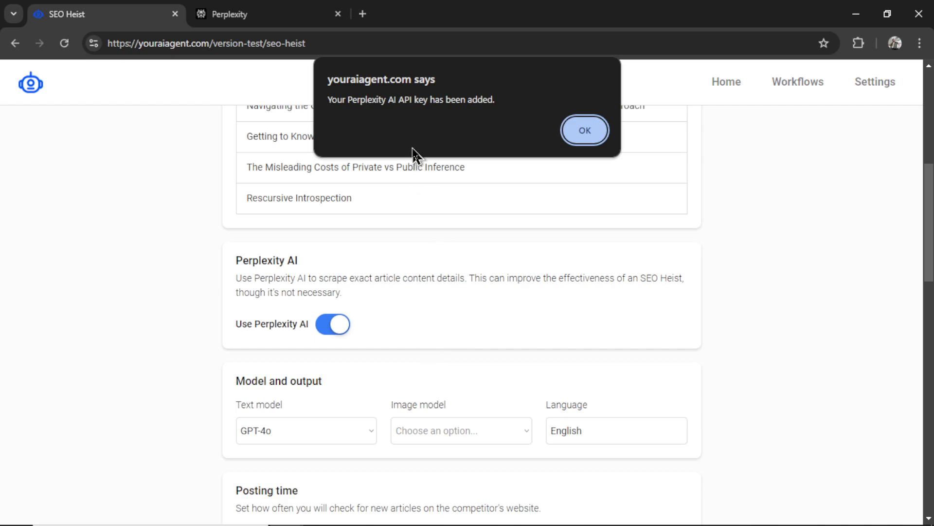
# Dismiss the key-added alert, keep GPT-4o as text model, and choose Stable Diffusion Ultra for images.
pyautogui.click(588, 137)
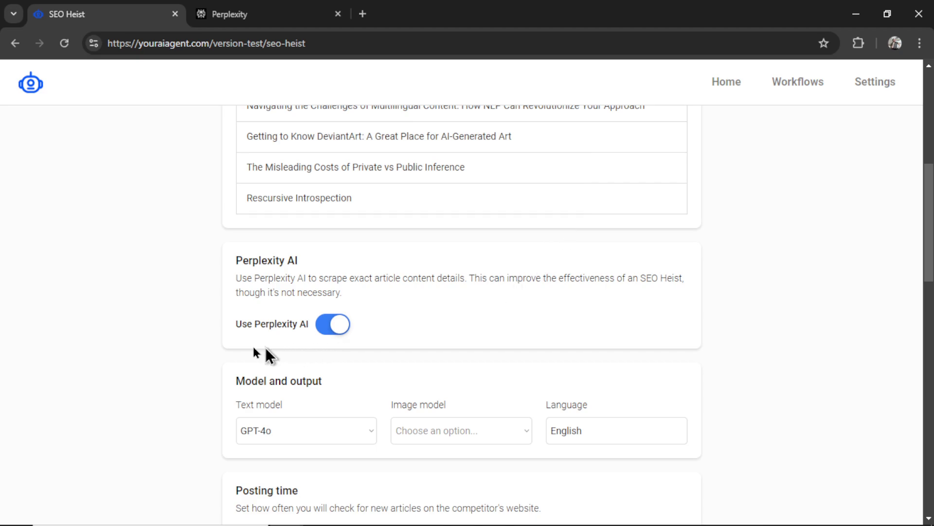
pyautogui.scroll(-5, 524, 357)
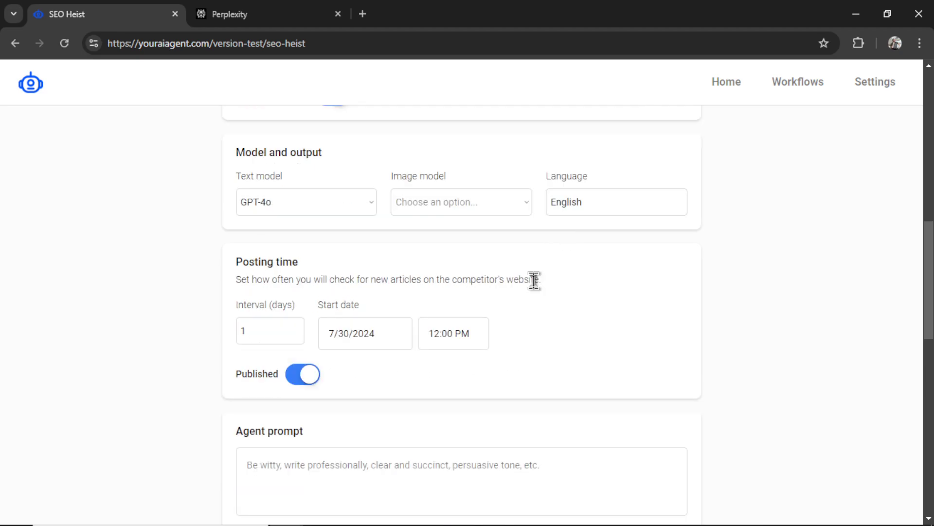
pyautogui.click(323, 214)
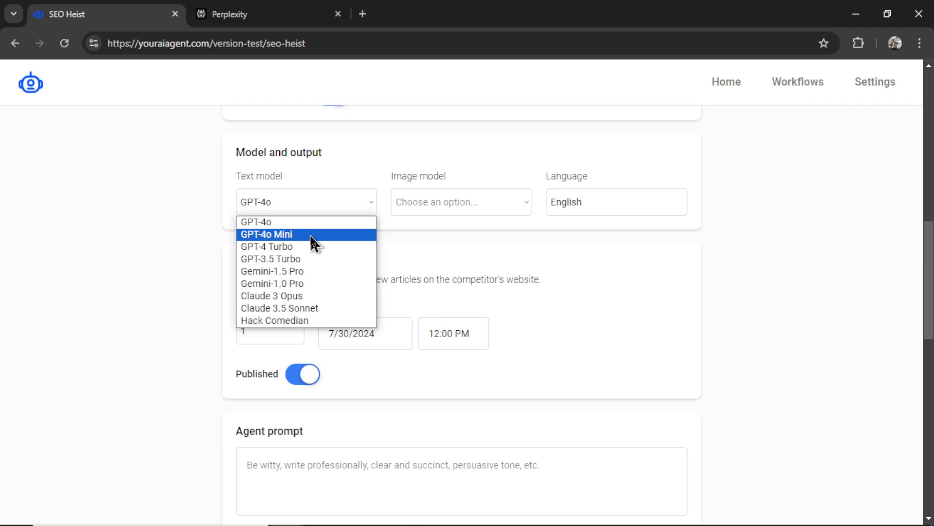
pyautogui.click(320, 224)
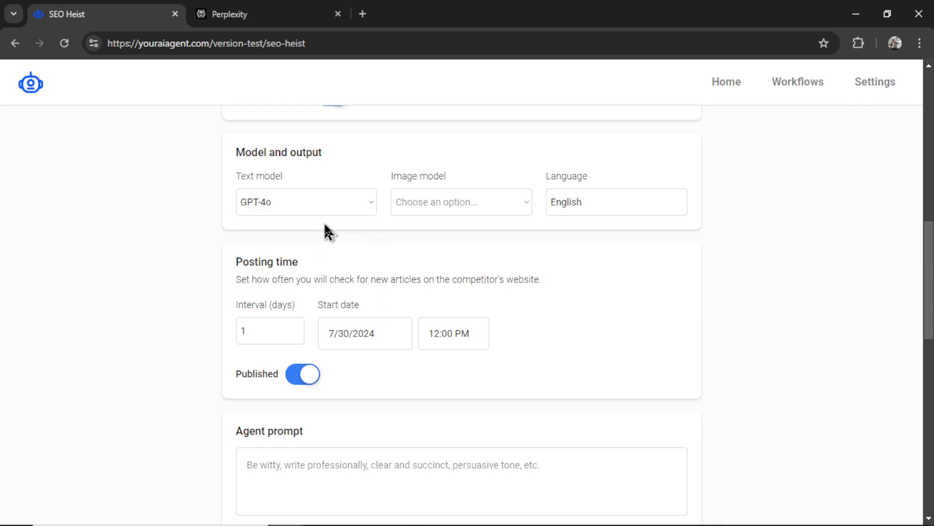
pyautogui.click(495, 205)
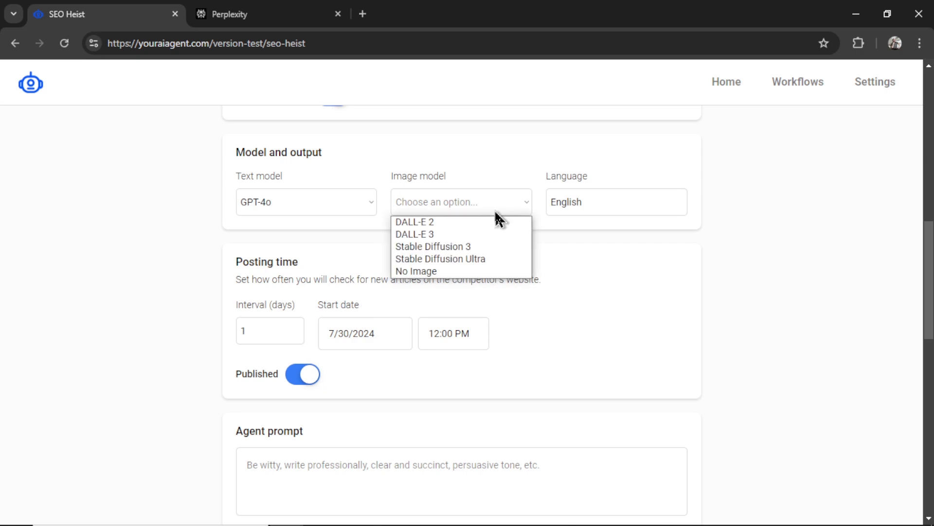
pyautogui.click(490, 257)
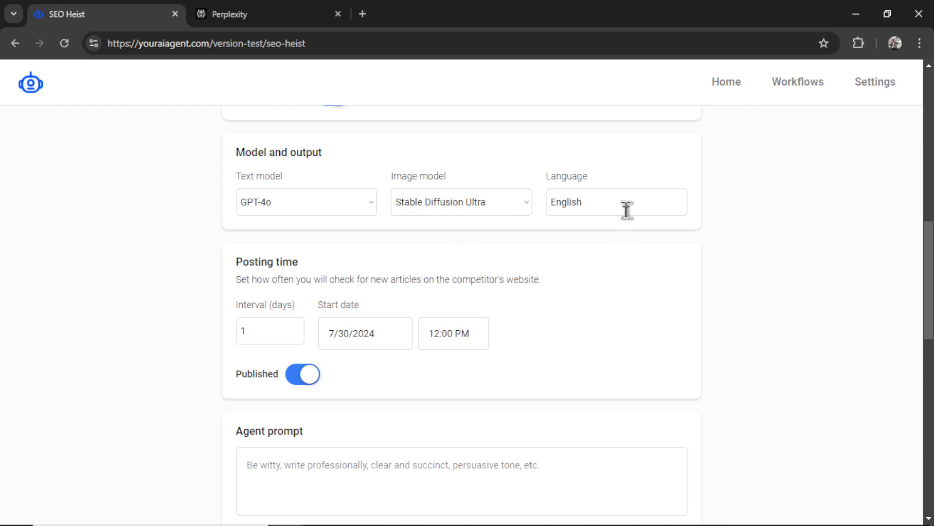
# Paste the professional, clear-tone writing instruction into the Agent prompt box.
pyautogui.scroll(-1, 486, 357)
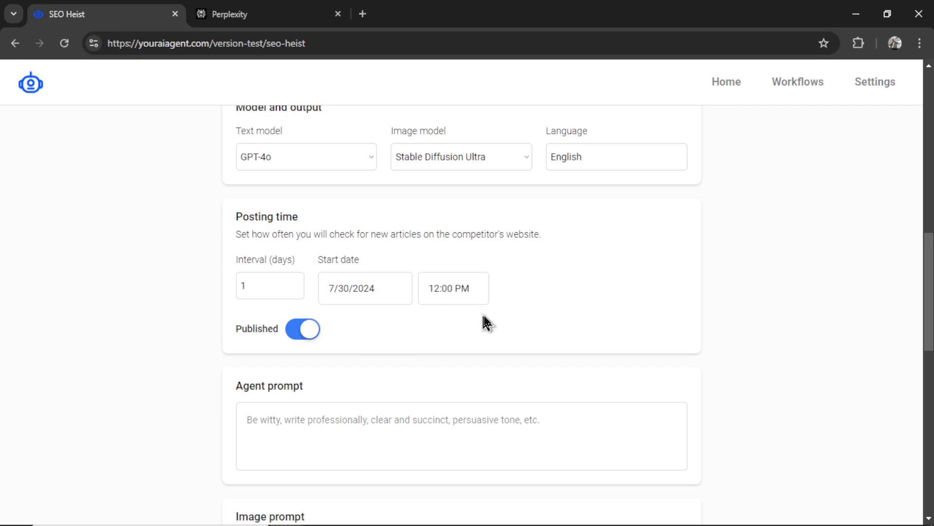
pyautogui.scroll(-1, 487, 324)
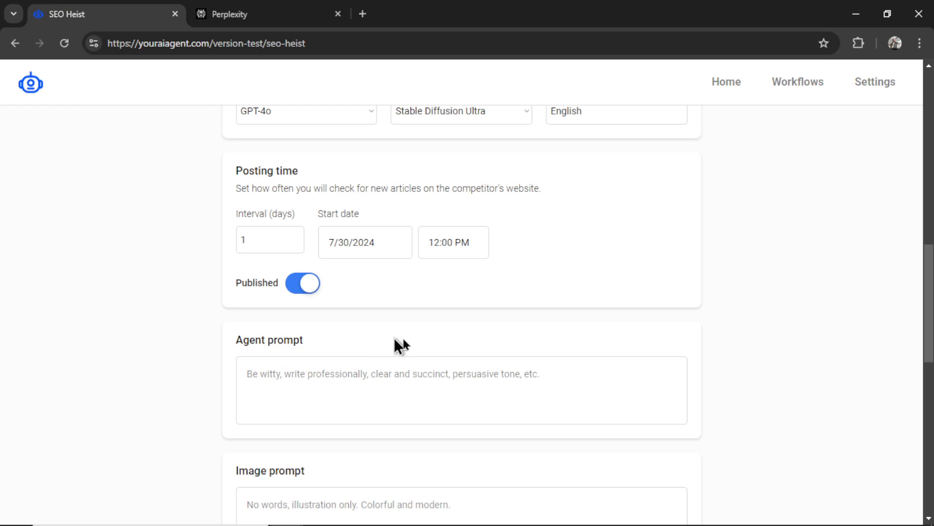
pyautogui.scroll(-2, 411, 347)
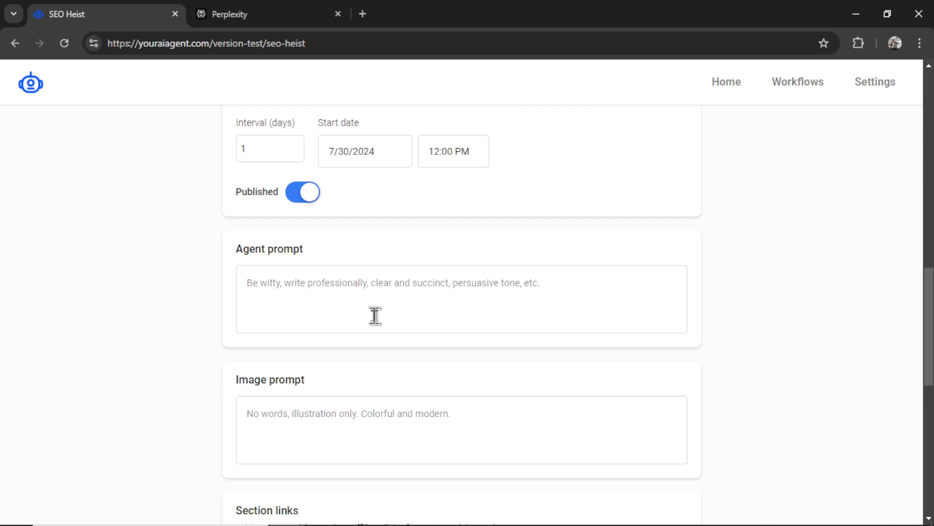
pyautogui.hotkey('ctrl', 'v')
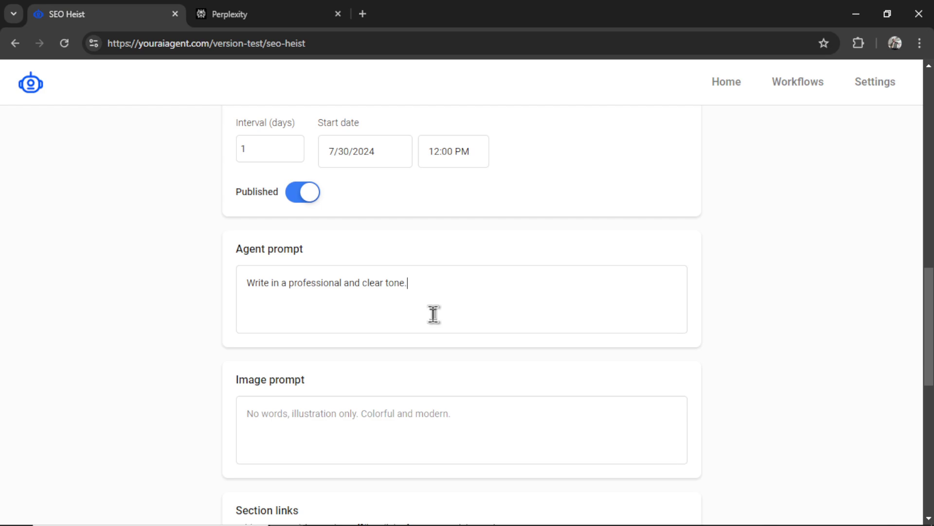
# Set the Image prompt to 'Digital Illustration'.
pyautogui.scroll(-2, 433, 314)
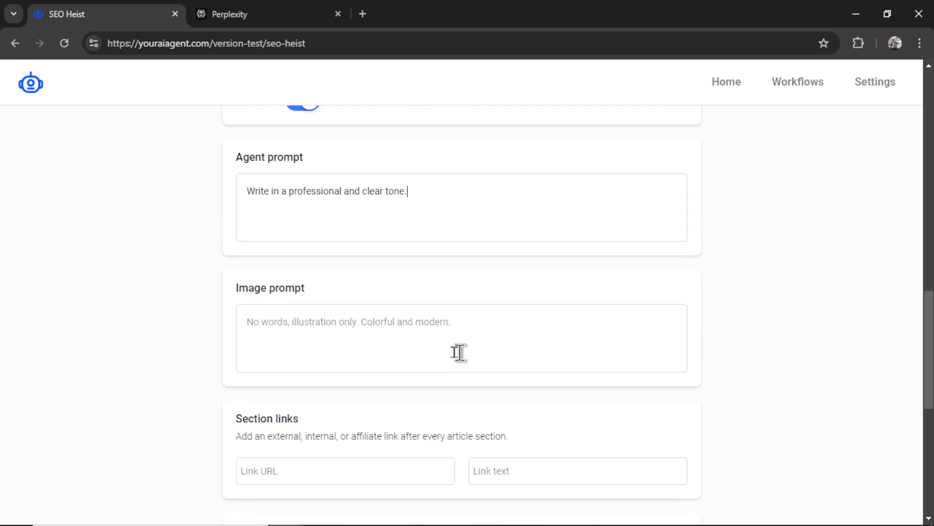
pyautogui.click(447, 348)
pyautogui.hotkey('ctrl', 'v')
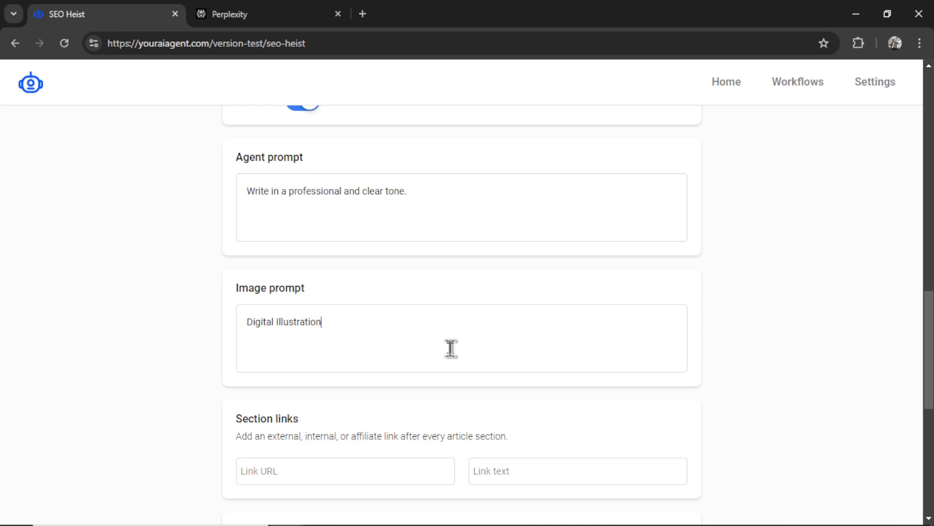
pyautogui.scroll(-4, 438, 346)
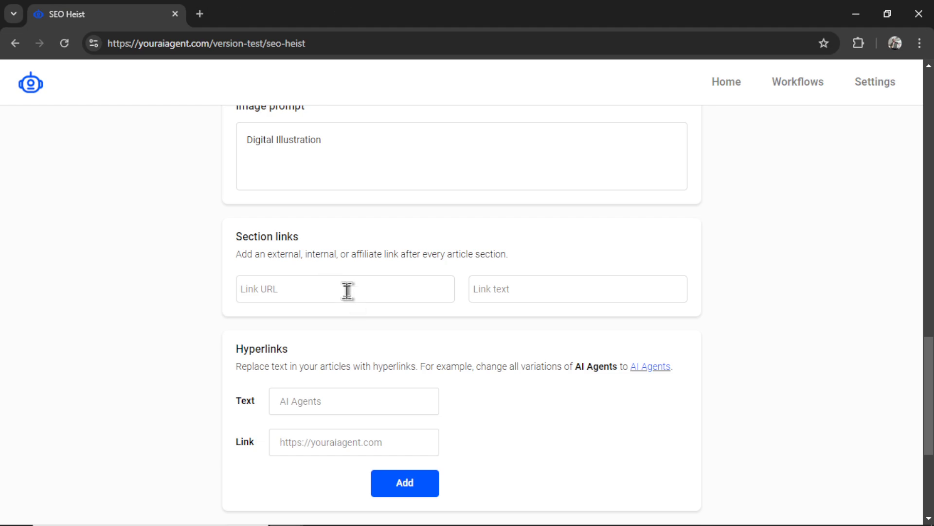
pyautogui.click(363, 291)
pyautogui.hotkey('ctrl', 'v')
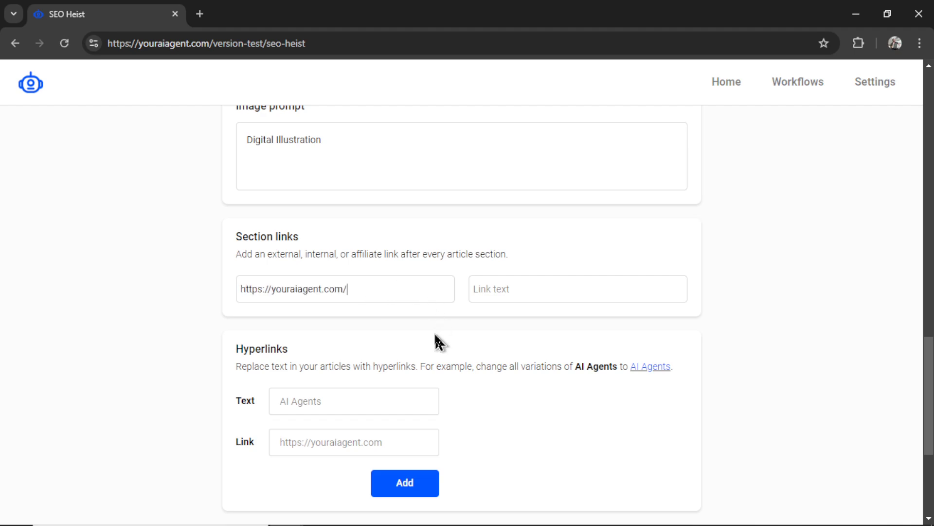
pyautogui.press('BackSpace')
pyautogui.click(598, 291)
pyautogui.hotkey('ctrl', 'v')
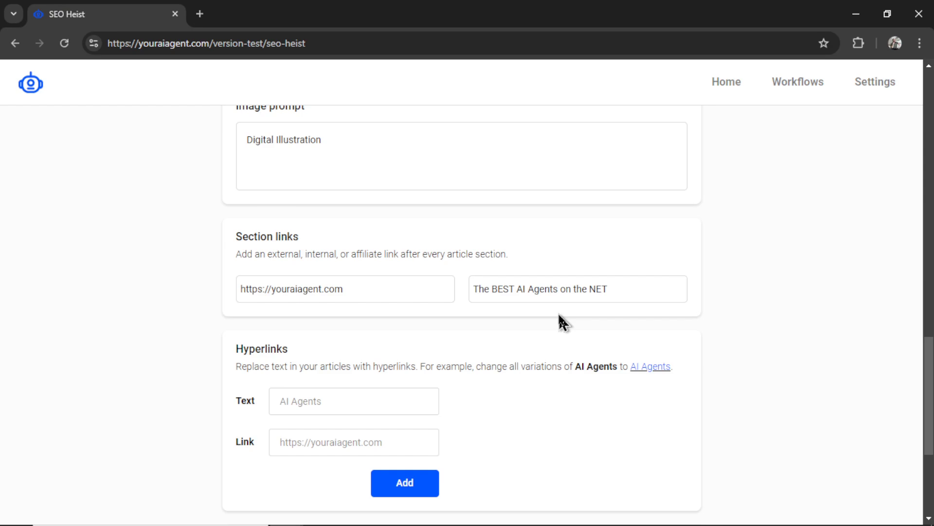
pyautogui.scroll(-2, 560, 322)
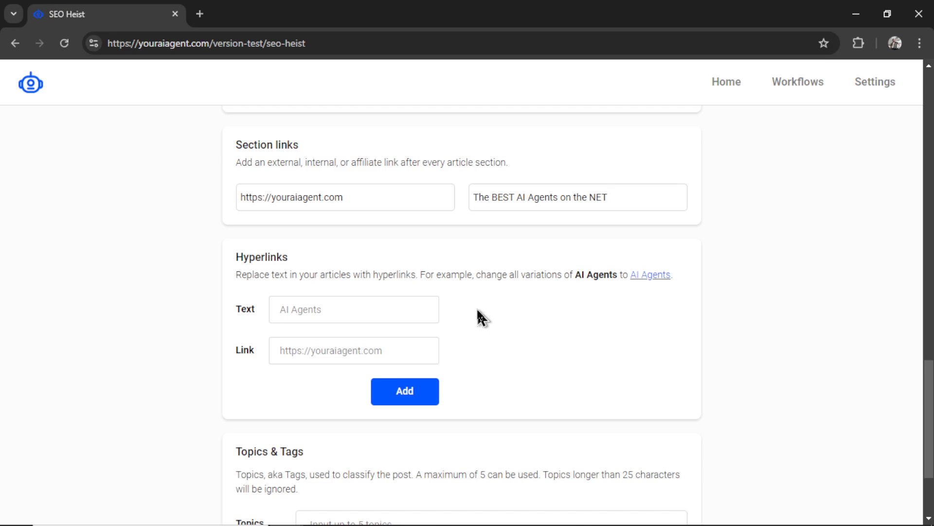
pyautogui.scroll(-1, 479, 319)
pyautogui.click(402, 266)
pyautogui.write('YourAI')
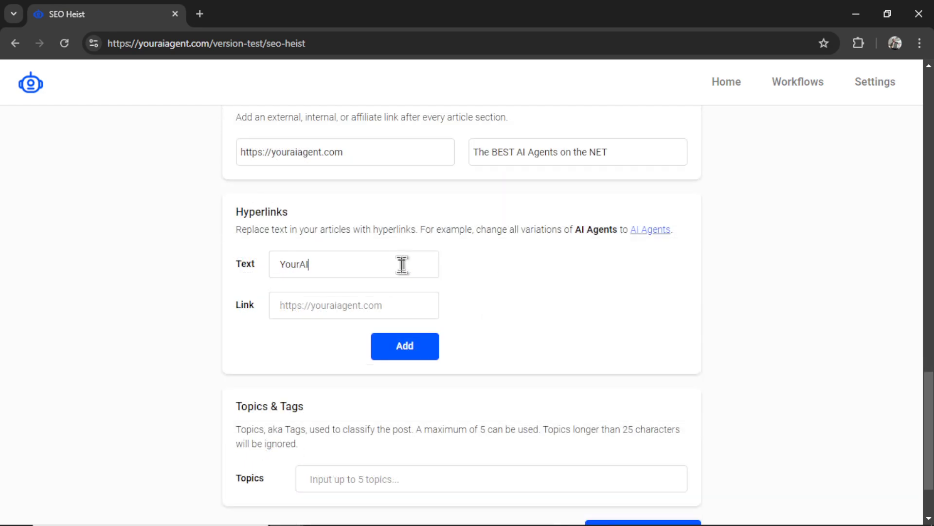
pyautogui.write('Agent')
pyautogui.click(433, 315)
pyautogui.hotkey('ctrl', 'v')
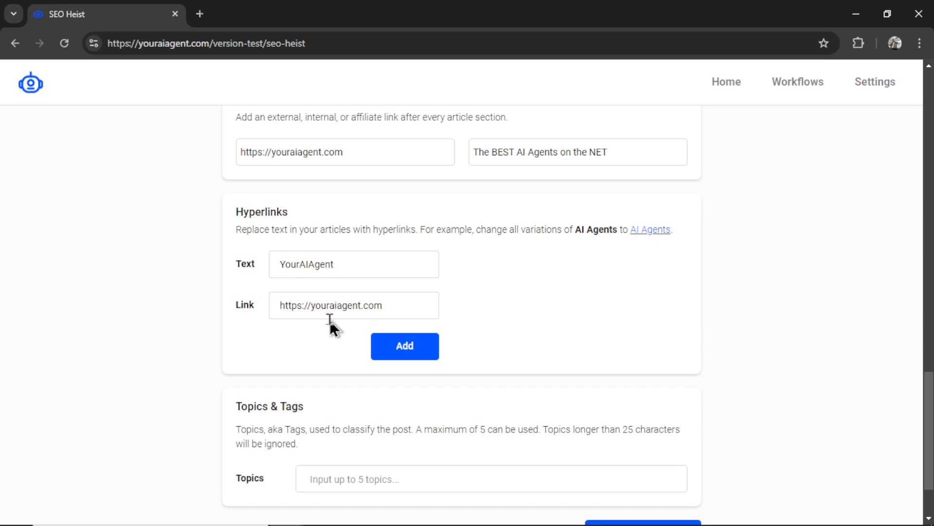
pyautogui.click(422, 360)
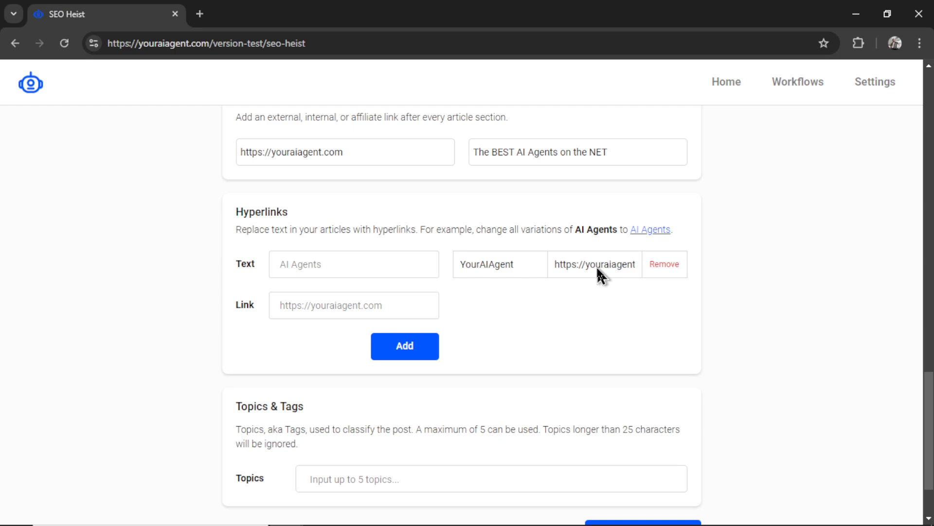
# Add the topic tags AI, Technology, AI News, AI Agents and Future.
pyautogui.scroll(-2, 597, 266)
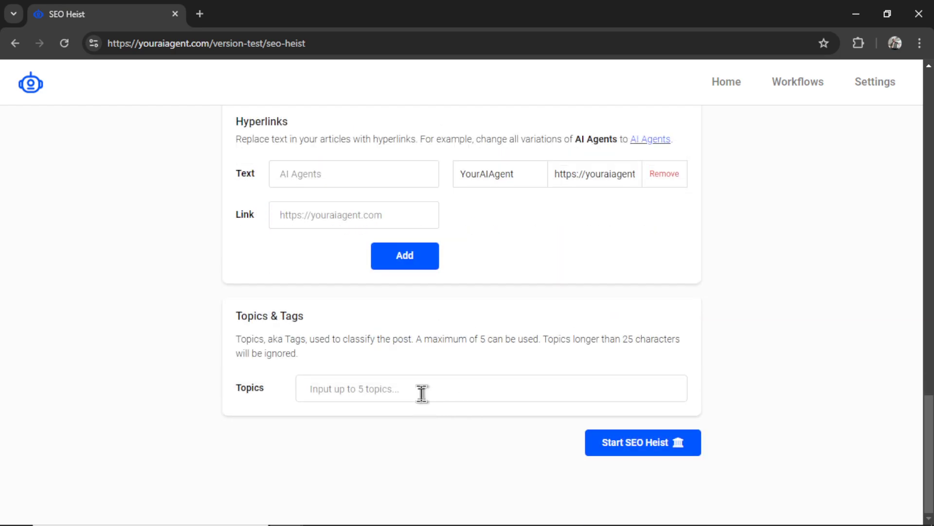
pyautogui.click(421, 392)
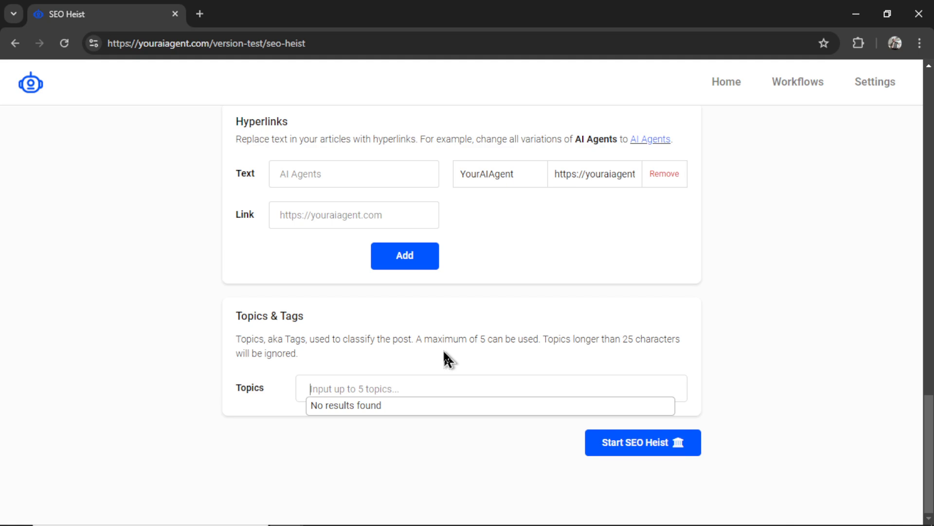
pyautogui.write('AI')
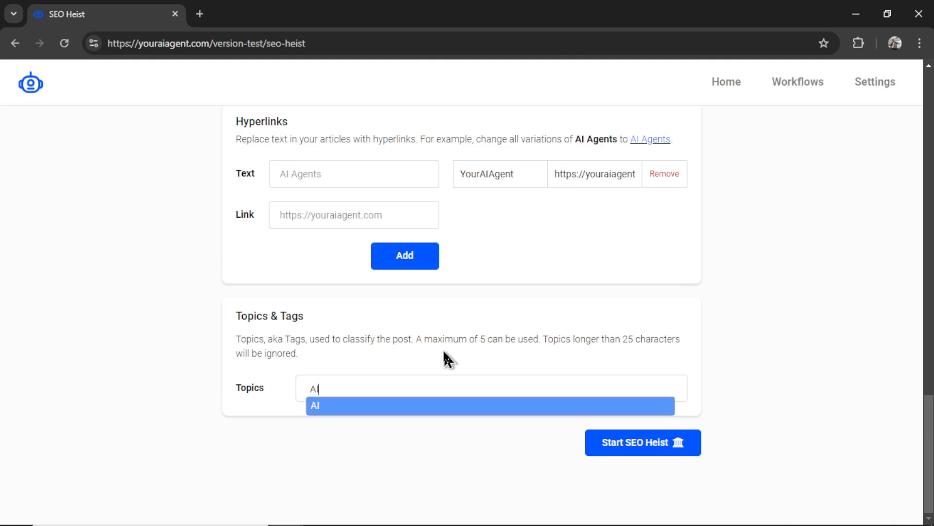
pyautogui.press('Return')
pyautogui.write('Technology')
pyautogui.press('Return')
pyautogui.write('AI News')
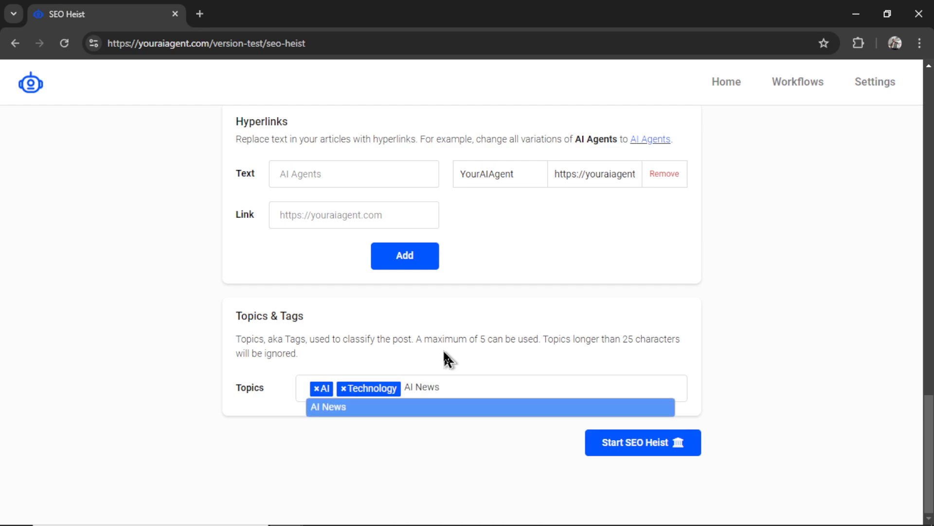
pyautogui.press('Return')
pyautogui.write('AI Agents')
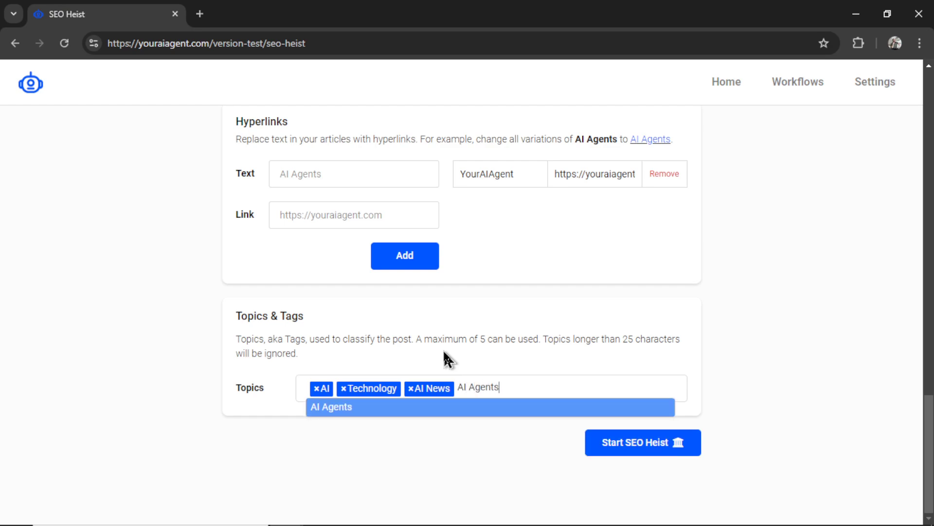
pyautogui.press('Return')
pyautogui.write('Future')
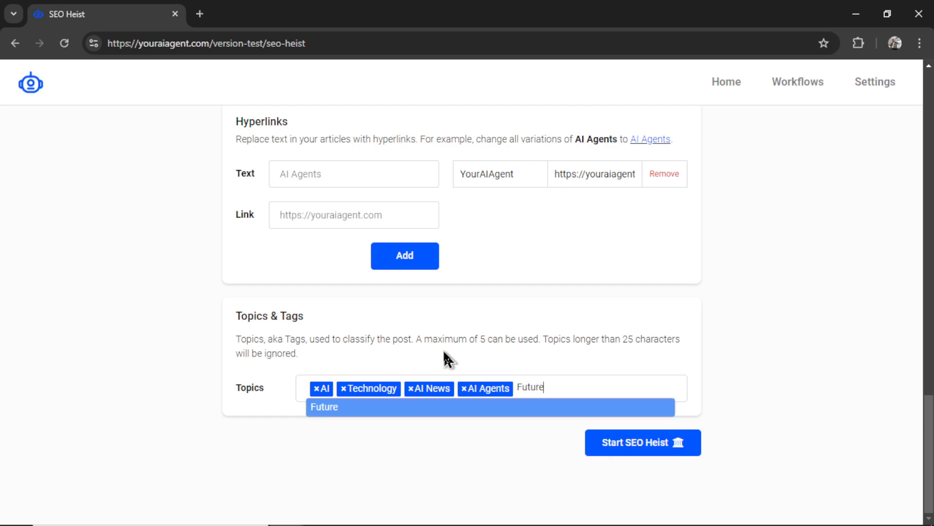
pyautogui.press('Return')
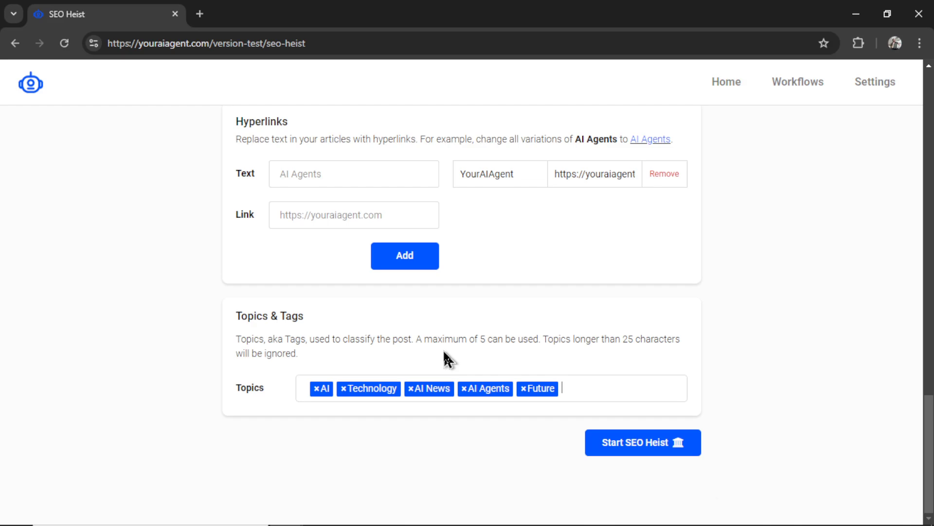
# Launch the SEO Heist, then switch its text model to GPT-4o Mini and turn publishing off.
pyautogui.click(662, 455)
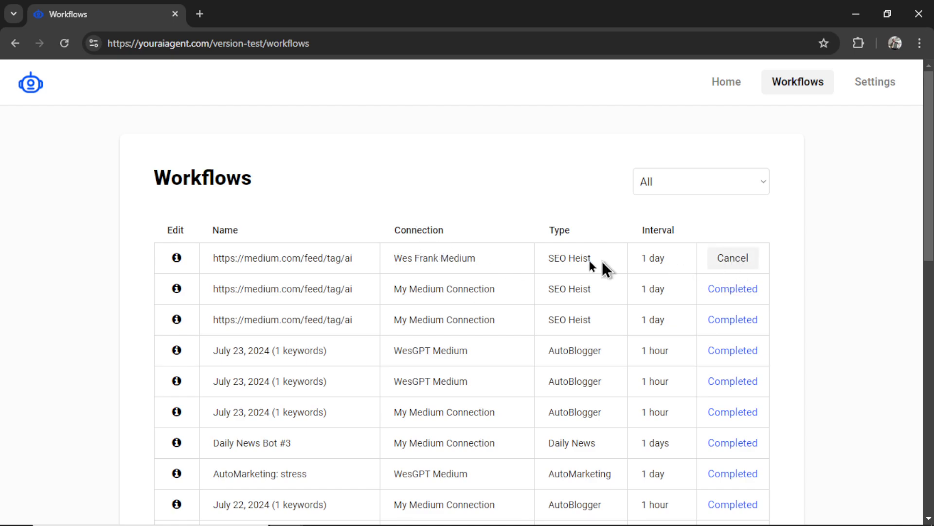
pyautogui.click(176, 258)
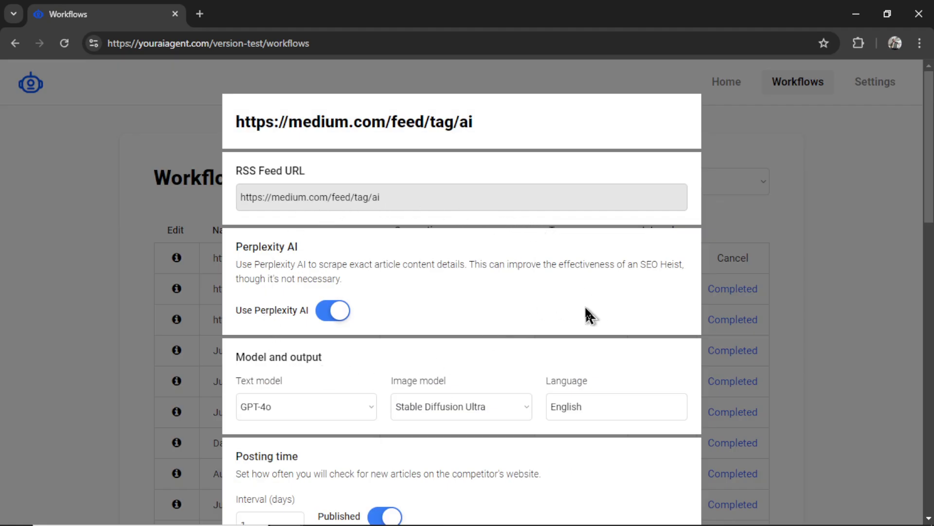
pyautogui.scroll(-2, 588, 315)
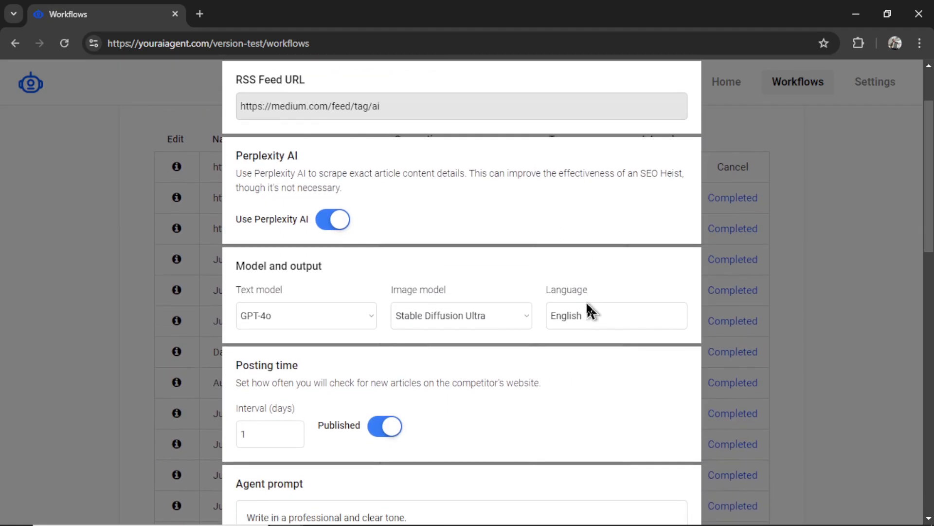
pyautogui.click(331, 318)
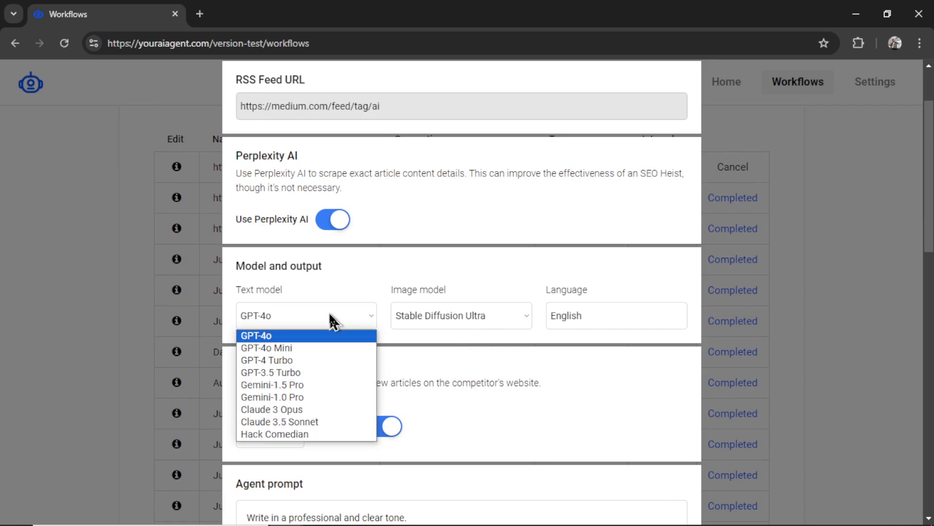
pyautogui.click(321, 349)
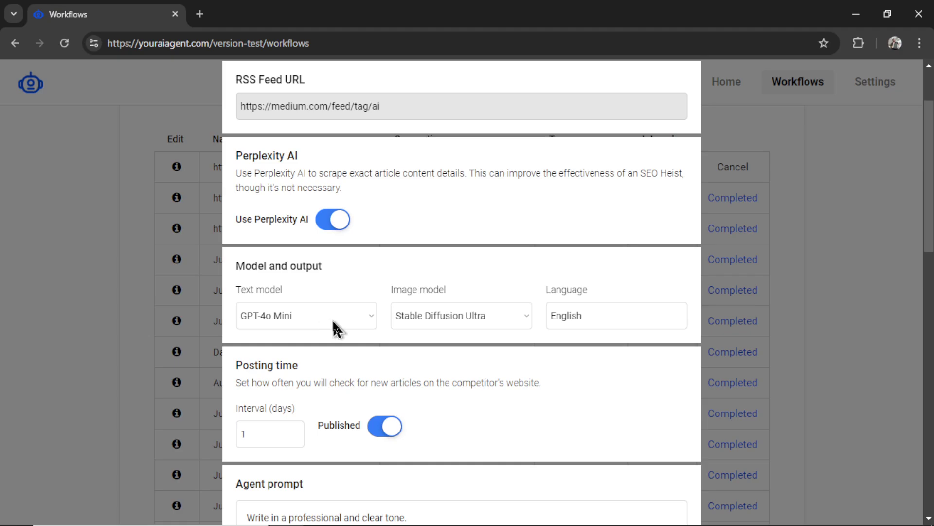
pyautogui.scroll(-2, 589, 404)
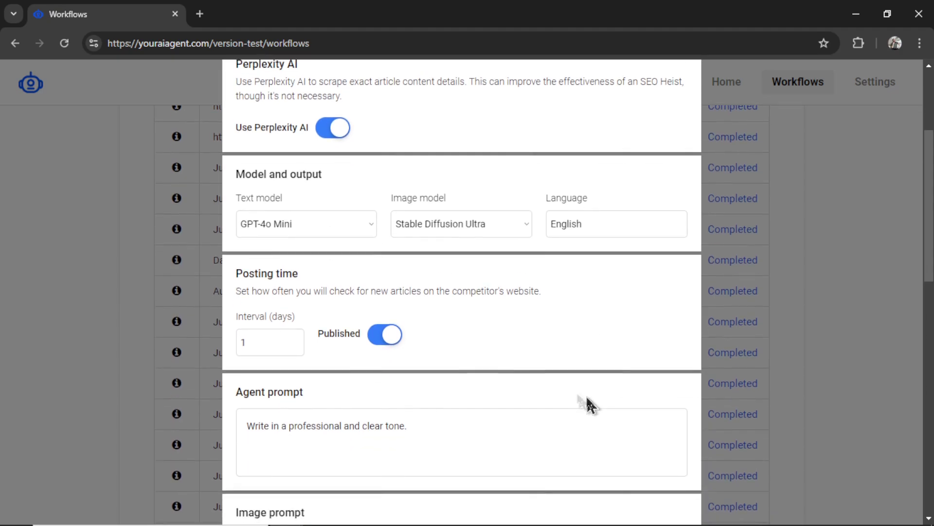
pyautogui.click(388, 341)
# Show the workflow's past articles, including 'Single Setup, Lasting Benefits: Evernote's Advanced Search'.
pyautogui.scroll(-3, 506, 338)
pyautogui.scroll(-2, 465, 316)
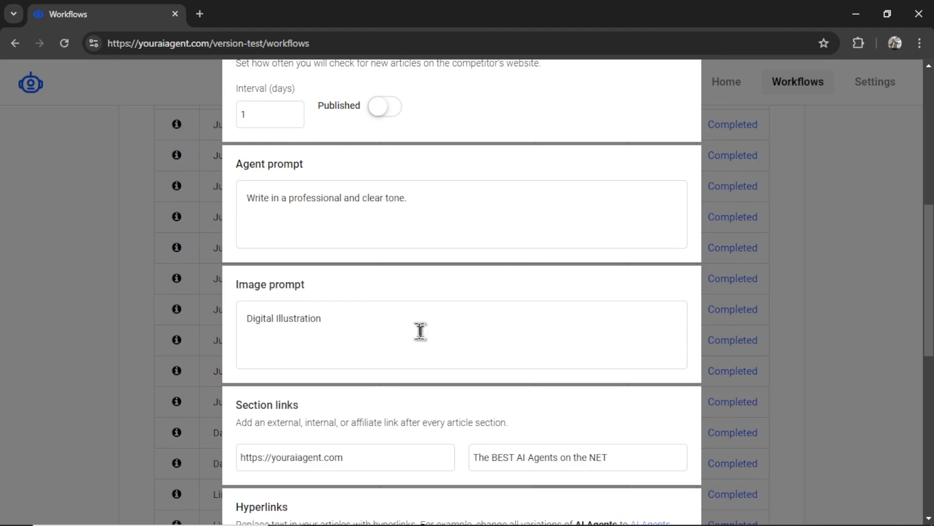
pyautogui.scroll(-5, 423, 328)
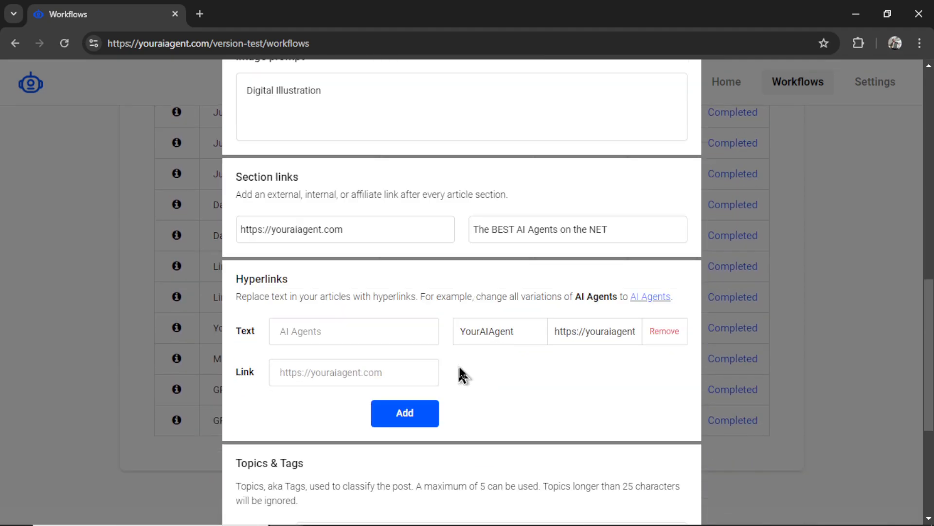
pyautogui.scroll(-3, 541, 375)
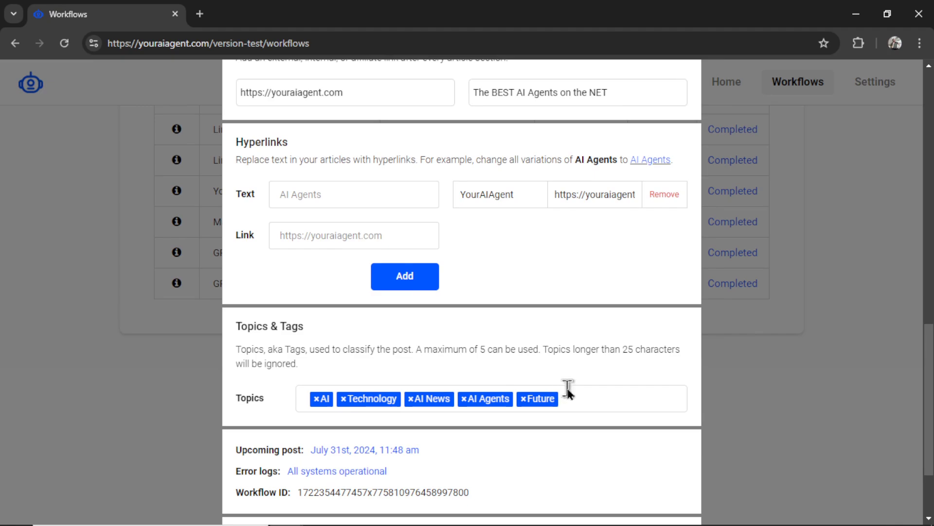
pyautogui.scroll(-2, 586, 388)
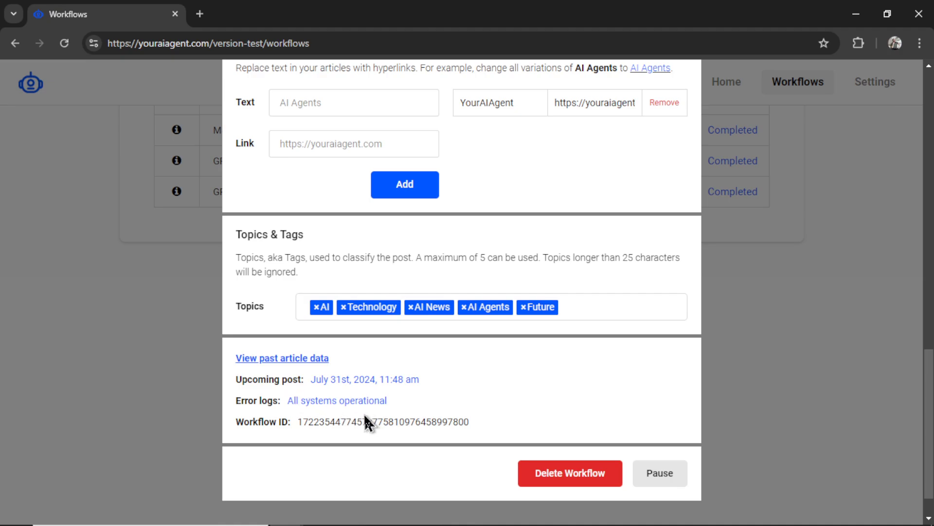
pyautogui.moveTo(296, 421); pyautogui.dragTo(523, 419)
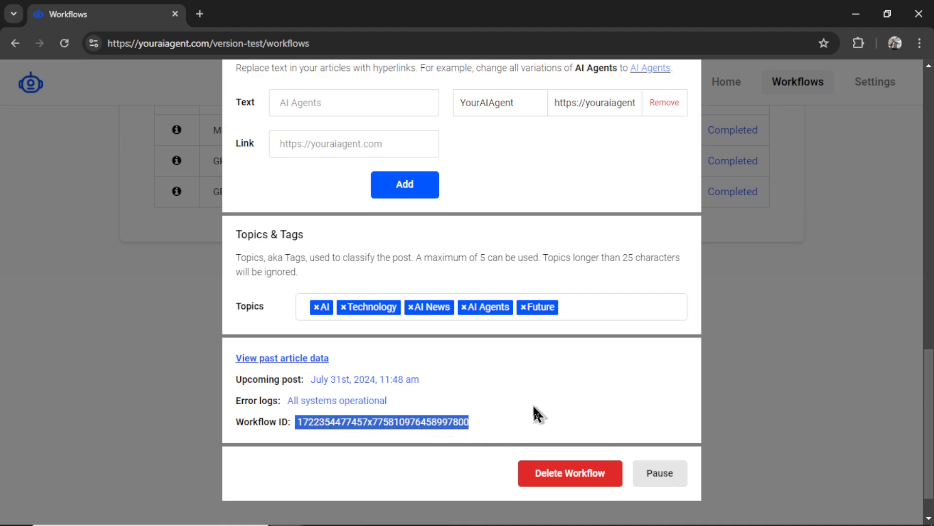
pyautogui.click(292, 360)
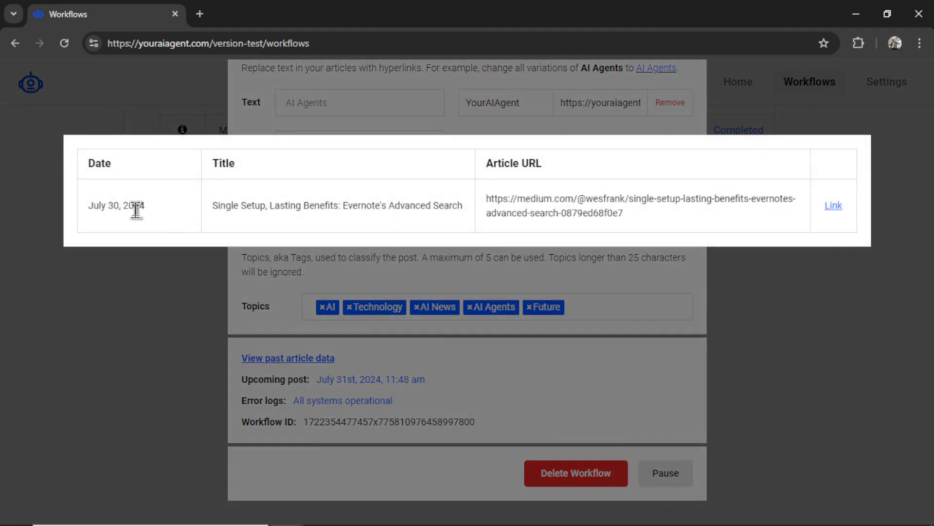
pyautogui.moveTo(213, 205); pyautogui.dragTo(468, 214)
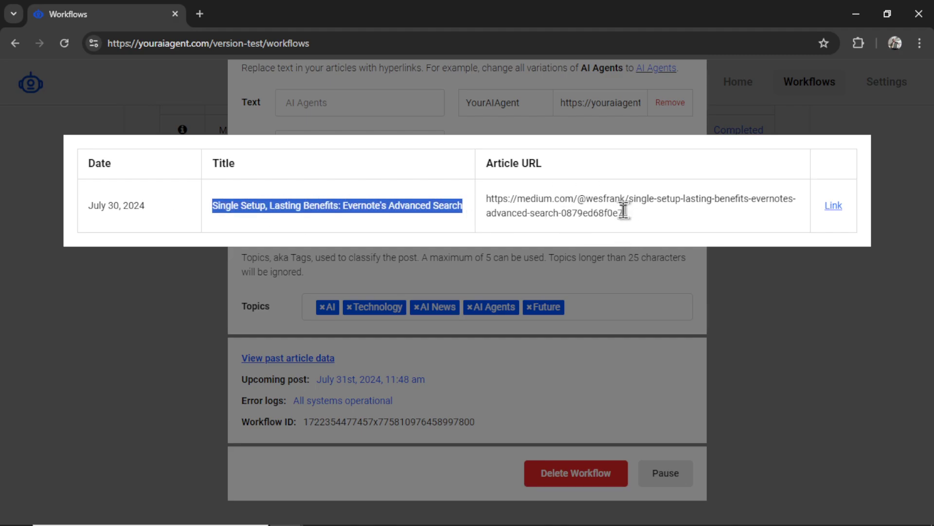
# Open the Evernote advanced-search article on Medium and scroll to its 'The BEST AI Agents on the NET' link and five tags.
pyautogui.click(833, 207)
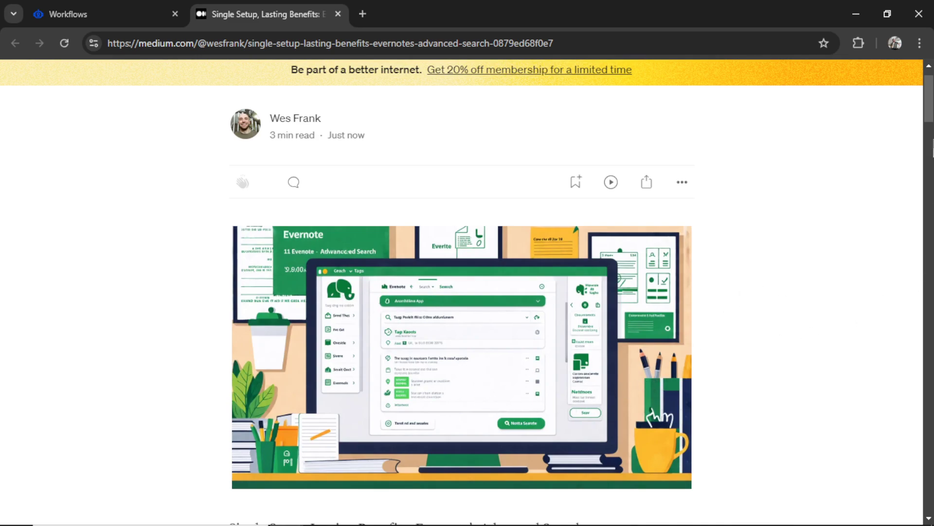
pyautogui.scroll(-12, 933, 143)
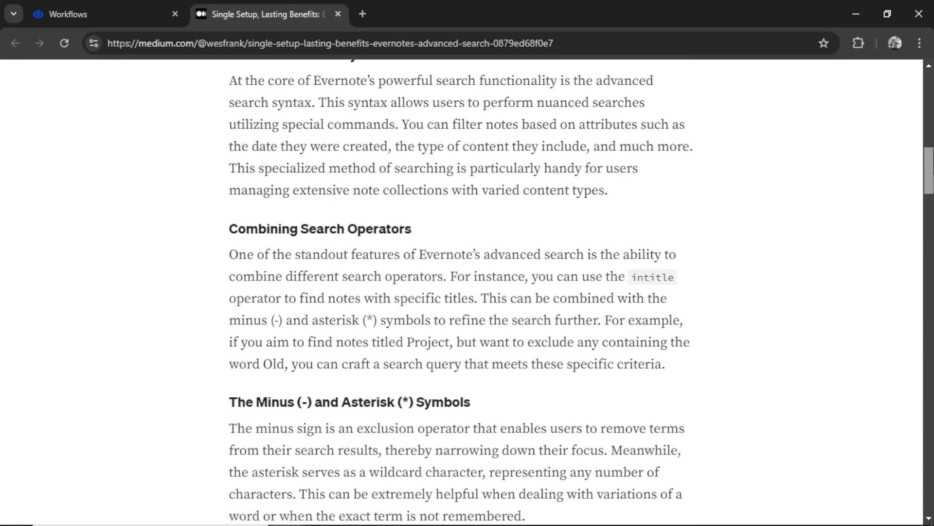
pyautogui.scroll(-8, 931, 219)
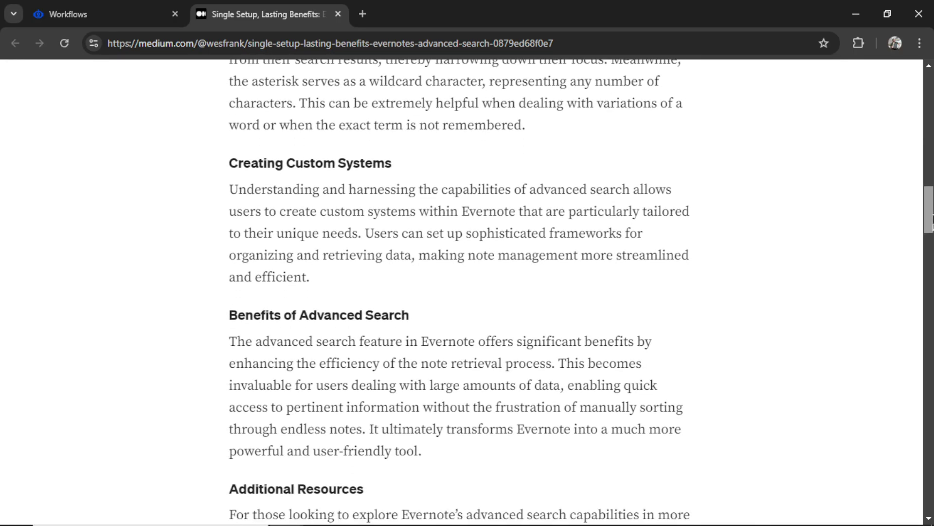
pyautogui.moveTo(931, 219); pyautogui.dragTo(932, 280)
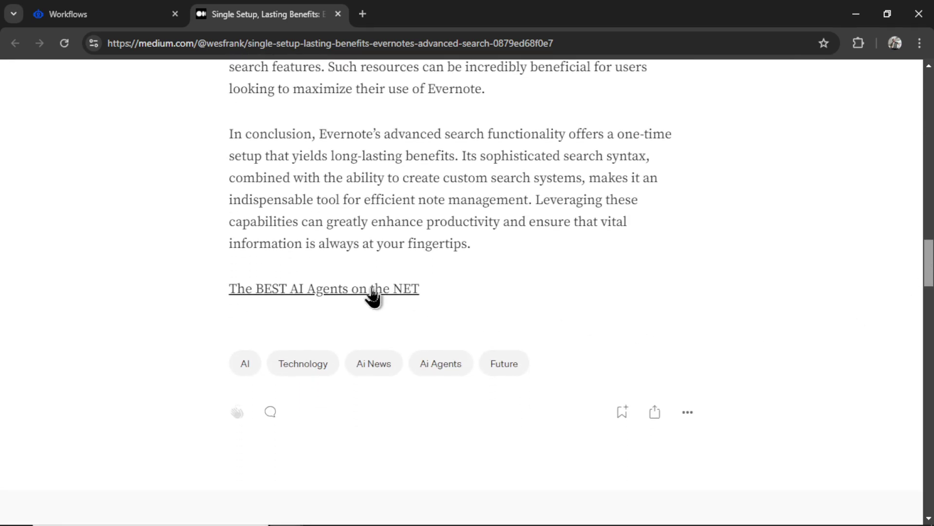